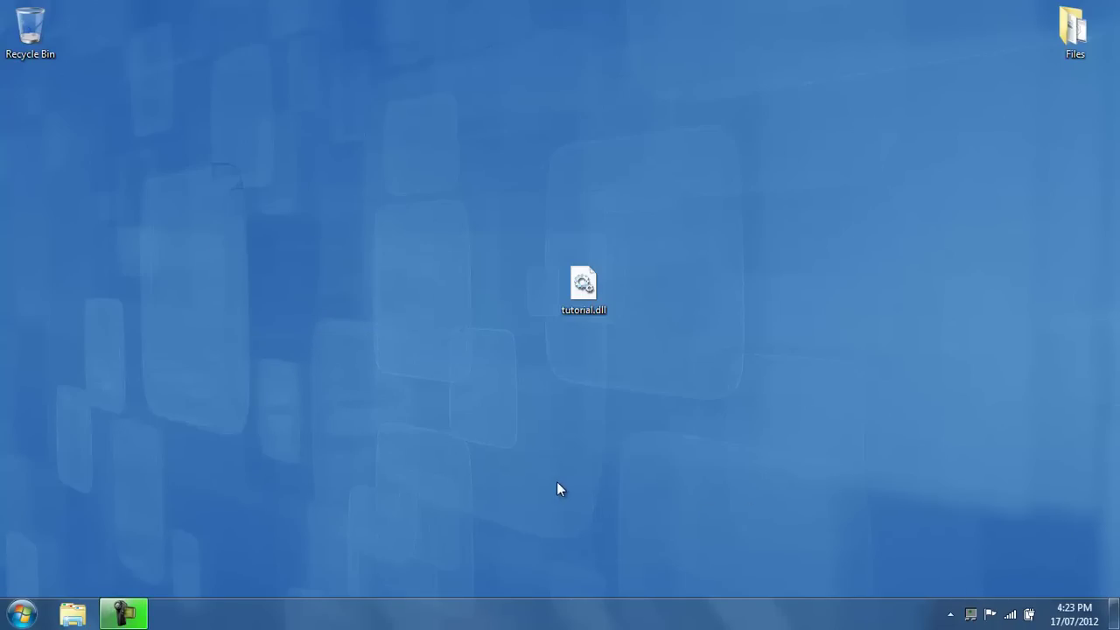
- Launch Registry Editor by searching 'regedit' in Start, move its window lower, then close it
click(23, 612)
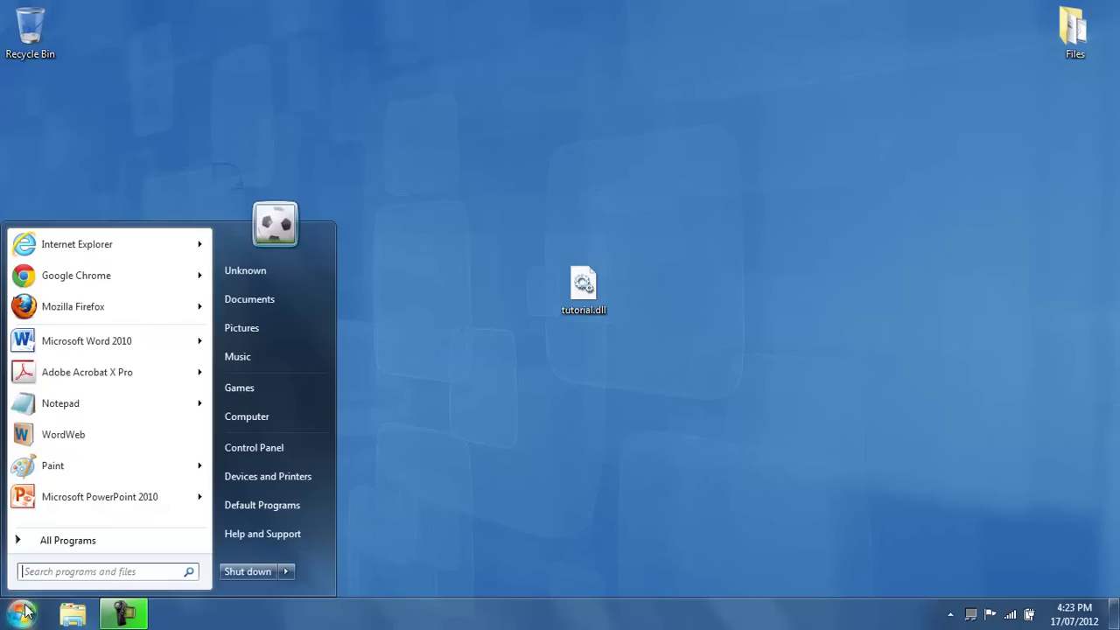
text(regedit)
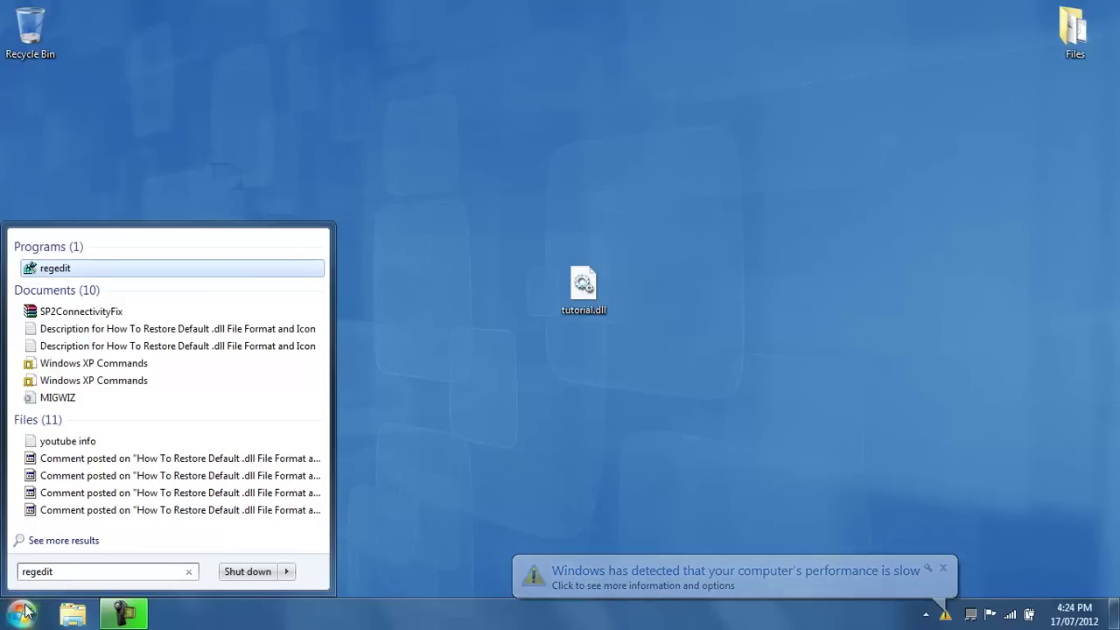
click(24, 611)
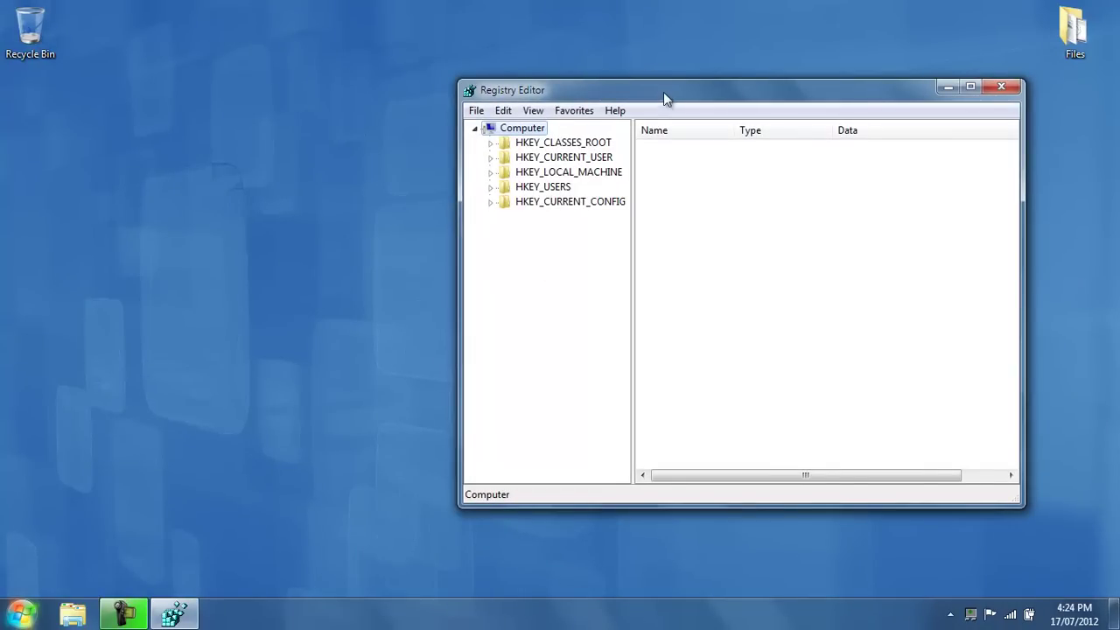
drag(663, 92, 534, 124)
click(868, 111)
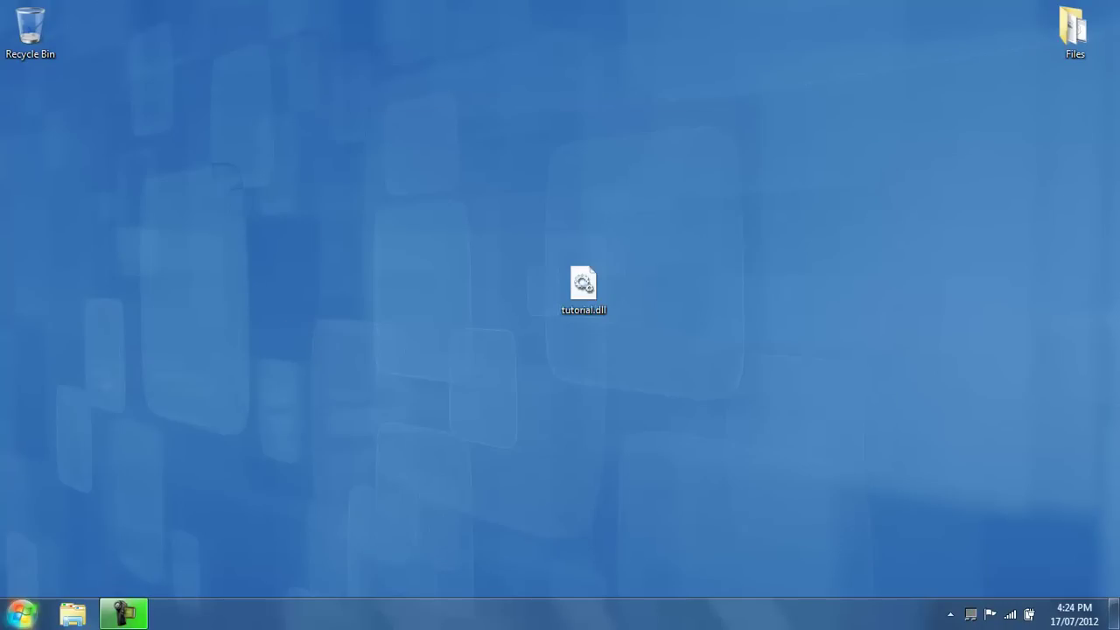
- Open the Run dialog from a Start search for 'run' and launch regedit from it
key(super)
key(super)
key(super)
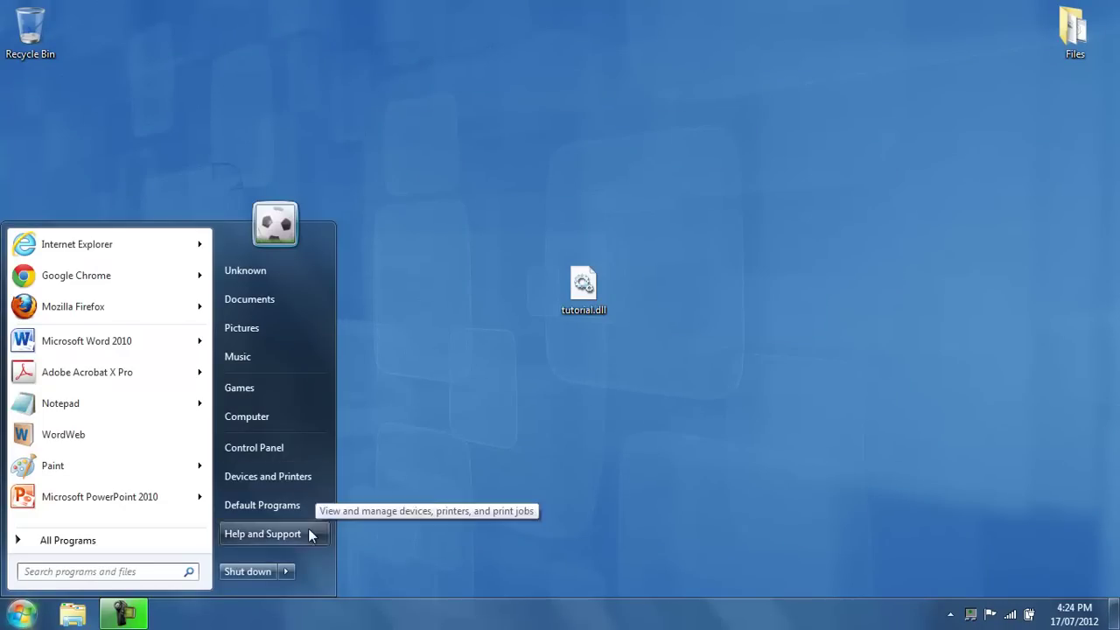
text(run)
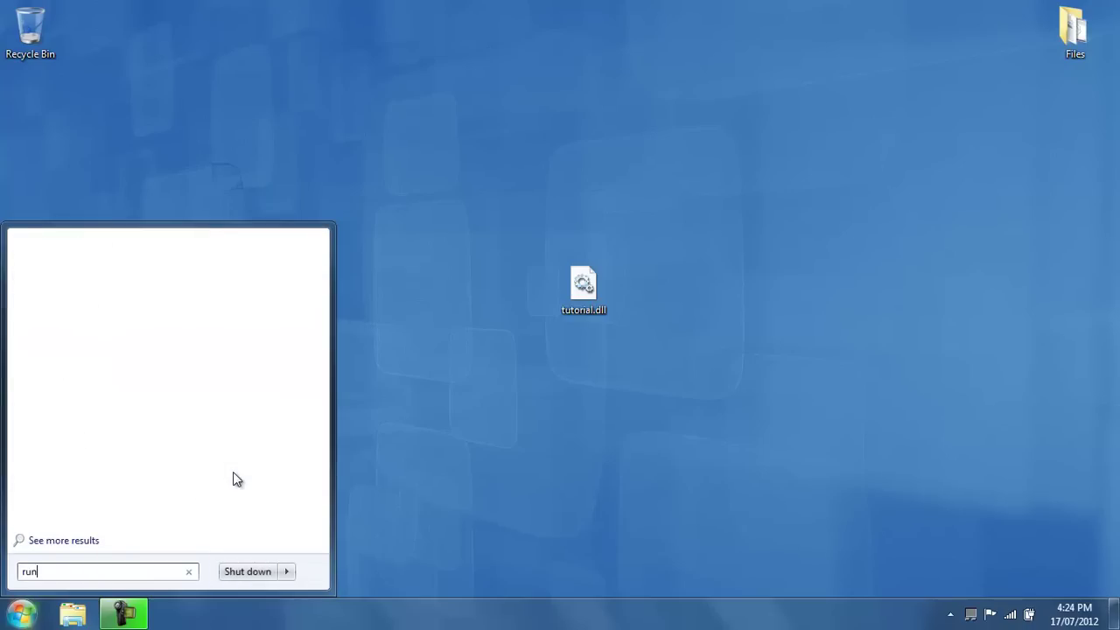
key(Return)
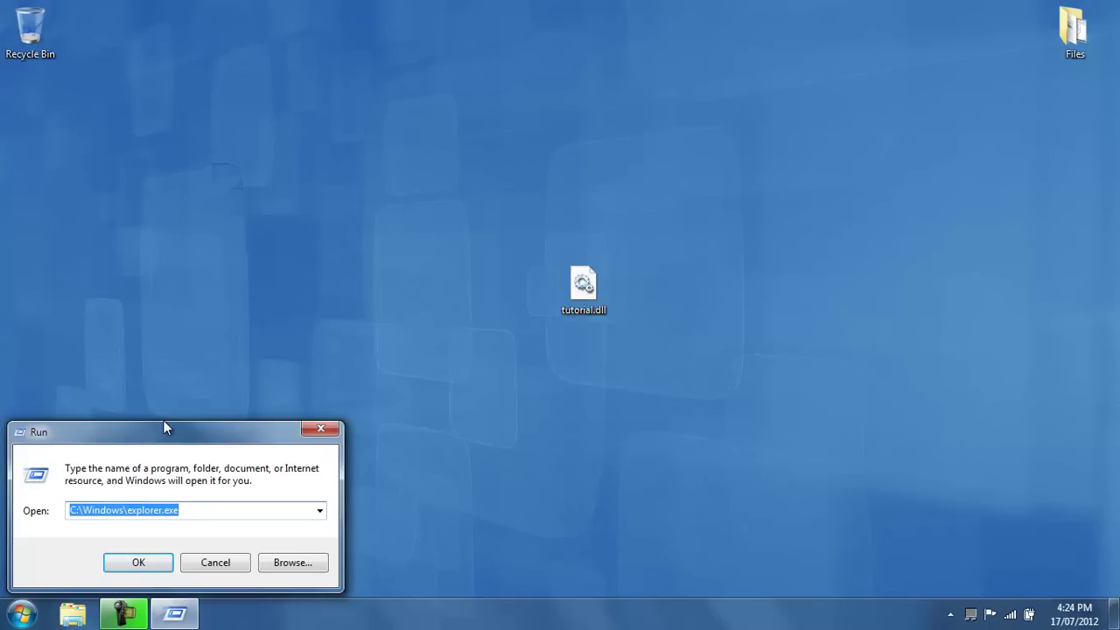
text(regedit)
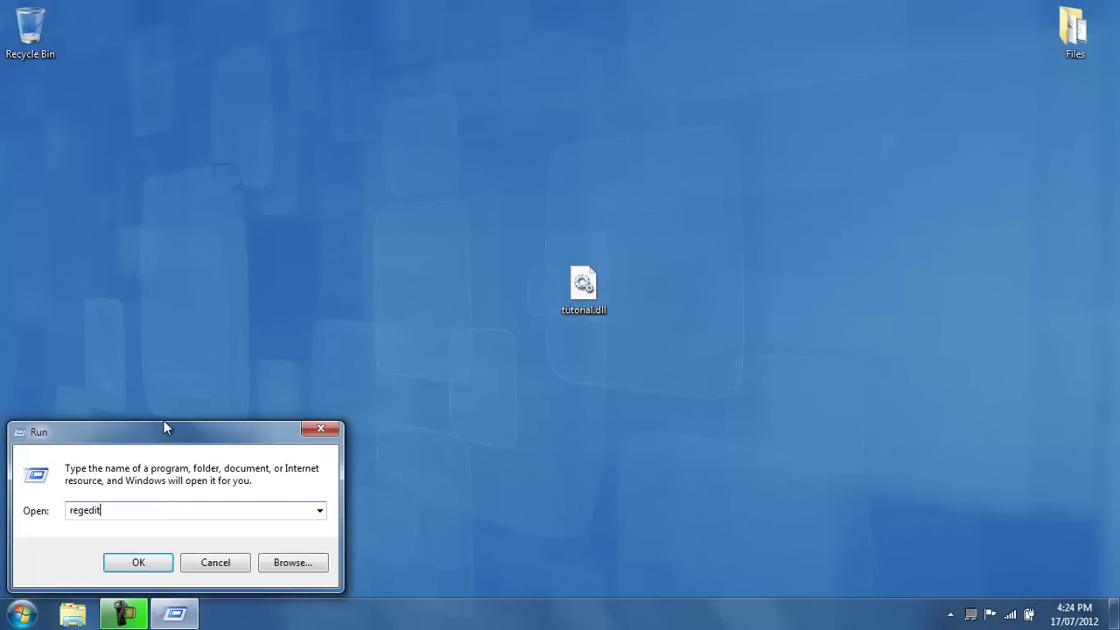
key(Return)
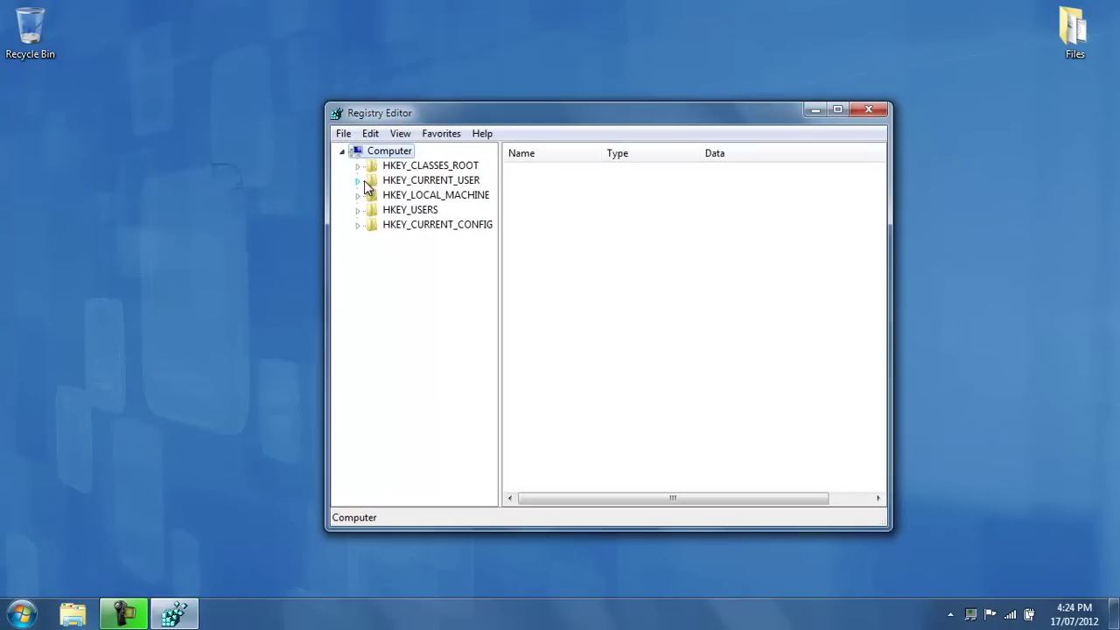
- Expand HKEY_CURRENT_USER and its Software key, widening the key tree pane
click(412, 184)
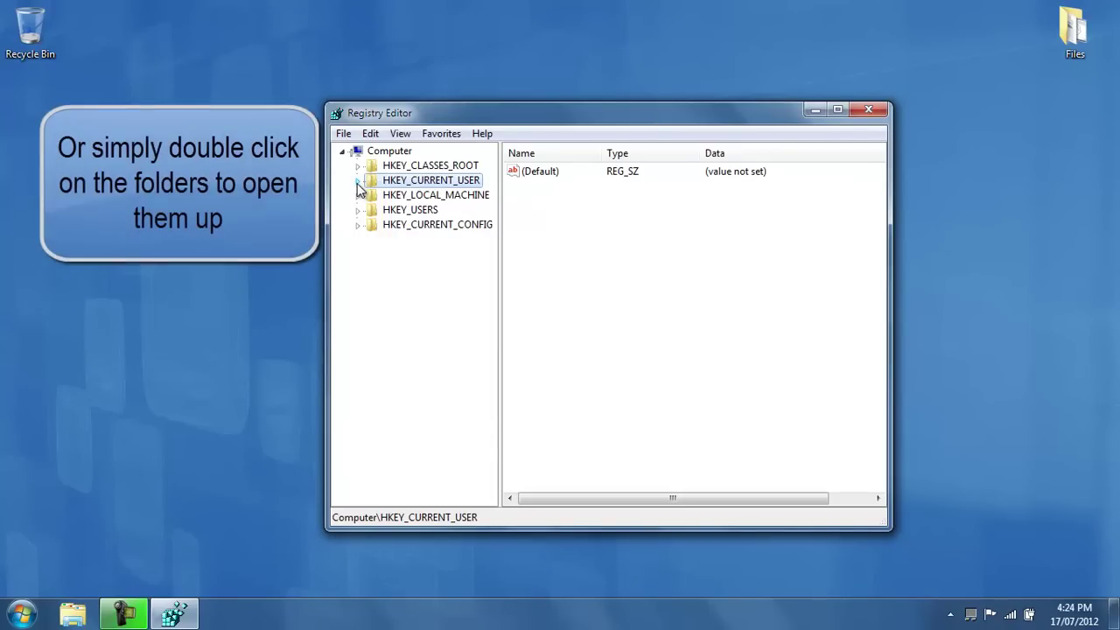
click(358, 182)
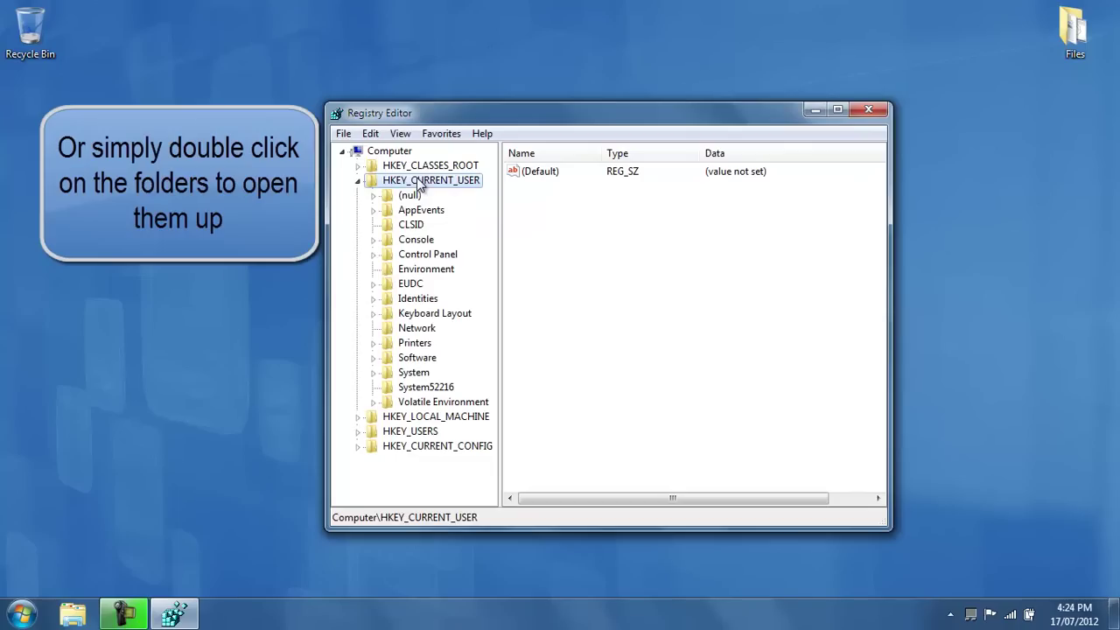
click(409, 362)
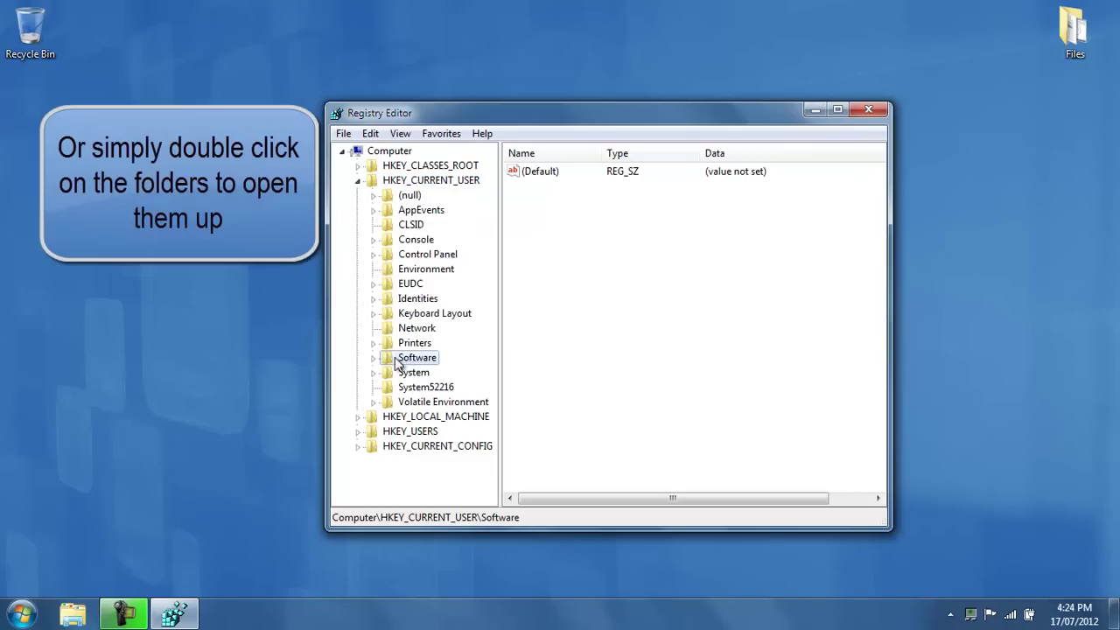
click(372, 359)
drag(501, 293, 578, 293)
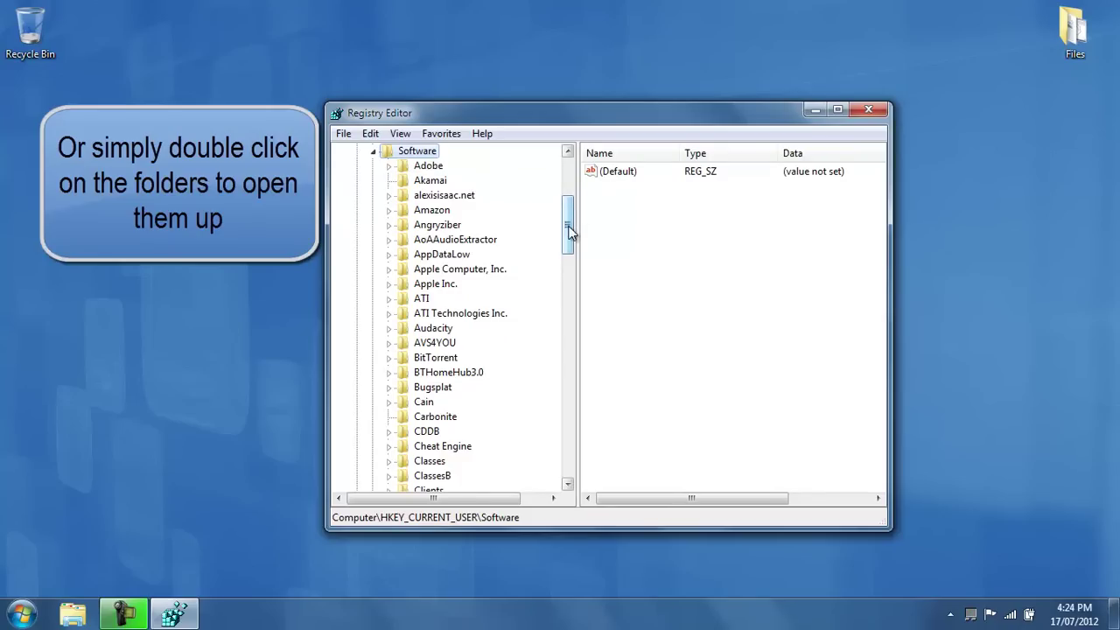
drag(569, 229, 568, 323)
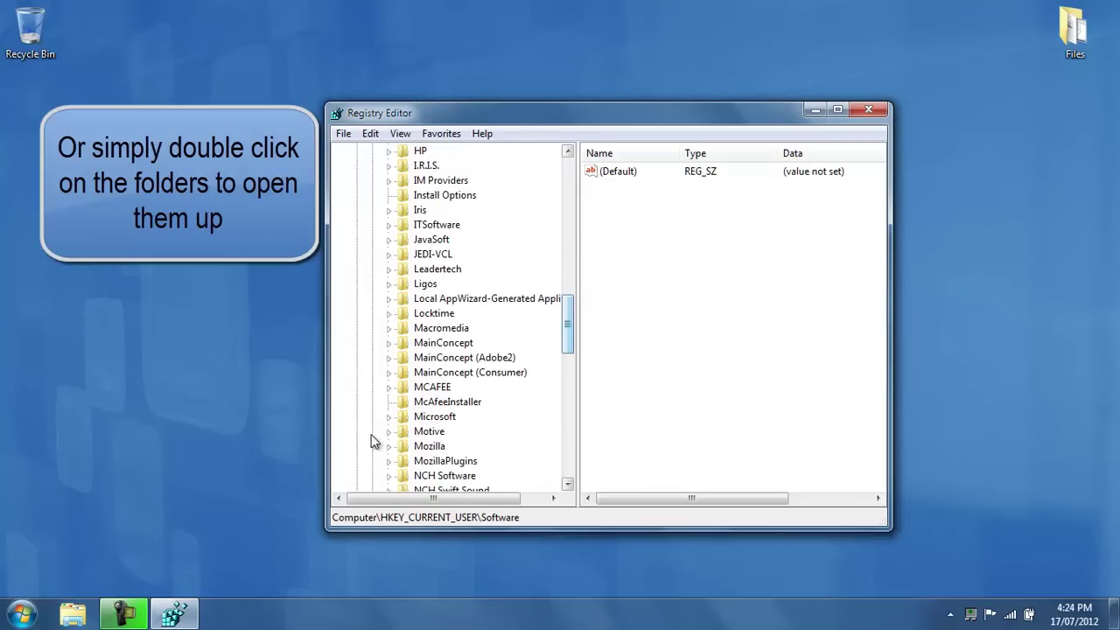
- Expand Microsoft and Windows, then select the CurrentVersion key
click(389, 417)
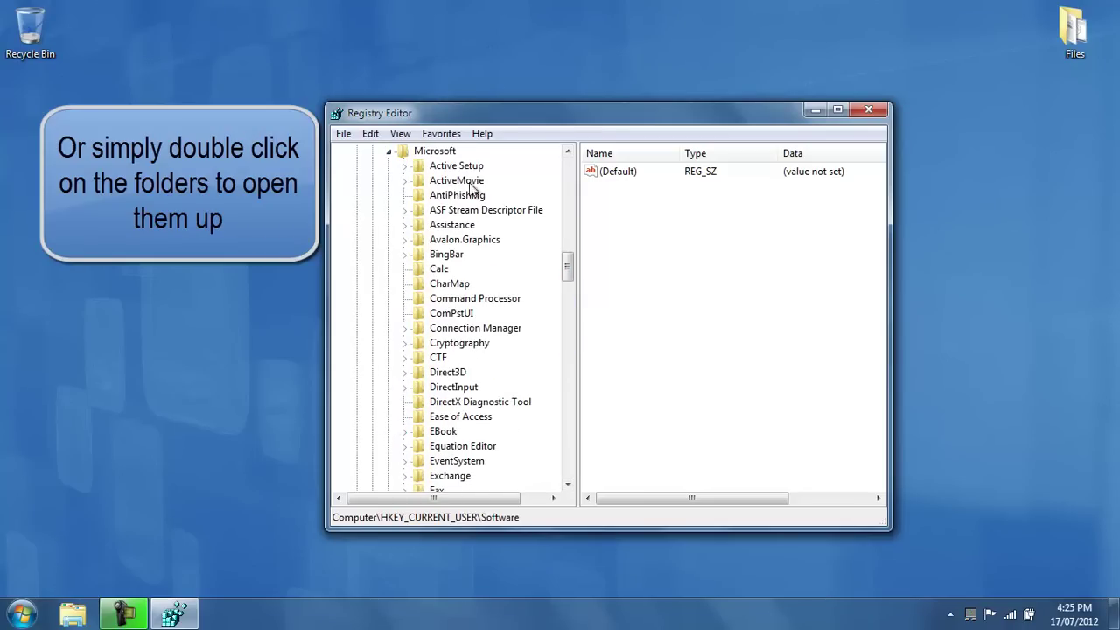
drag(569, 269, 570, 380)
click(425, 344)
double_click(425, 344)
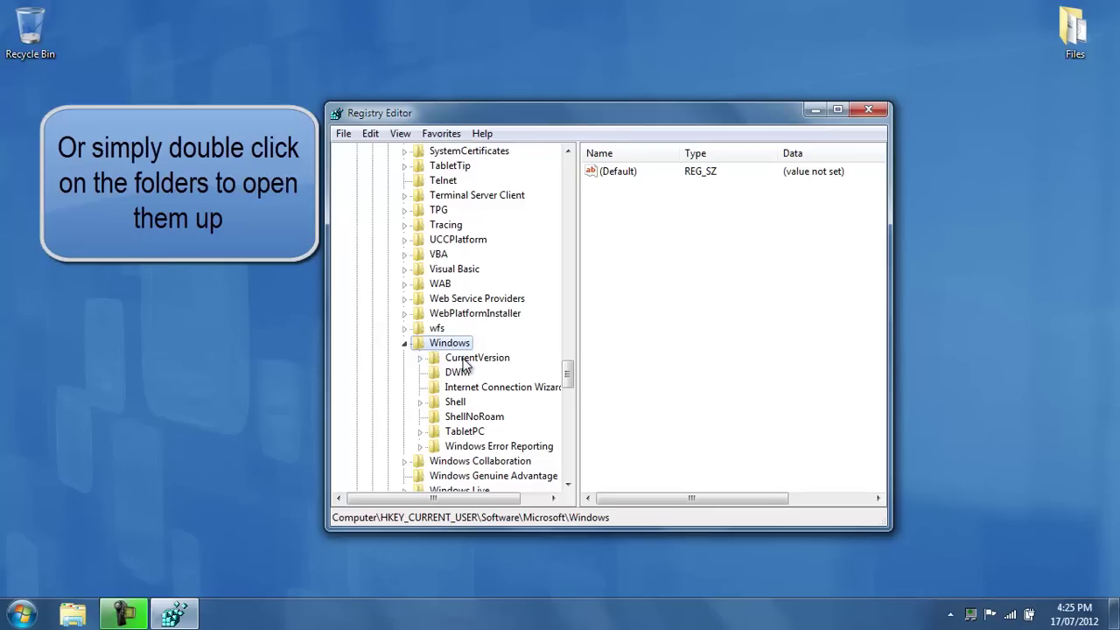
click(421, 359)
- Expand CurrentVersion, Explorer and FileExts, then select and expand the .dll key
click(421, 359)
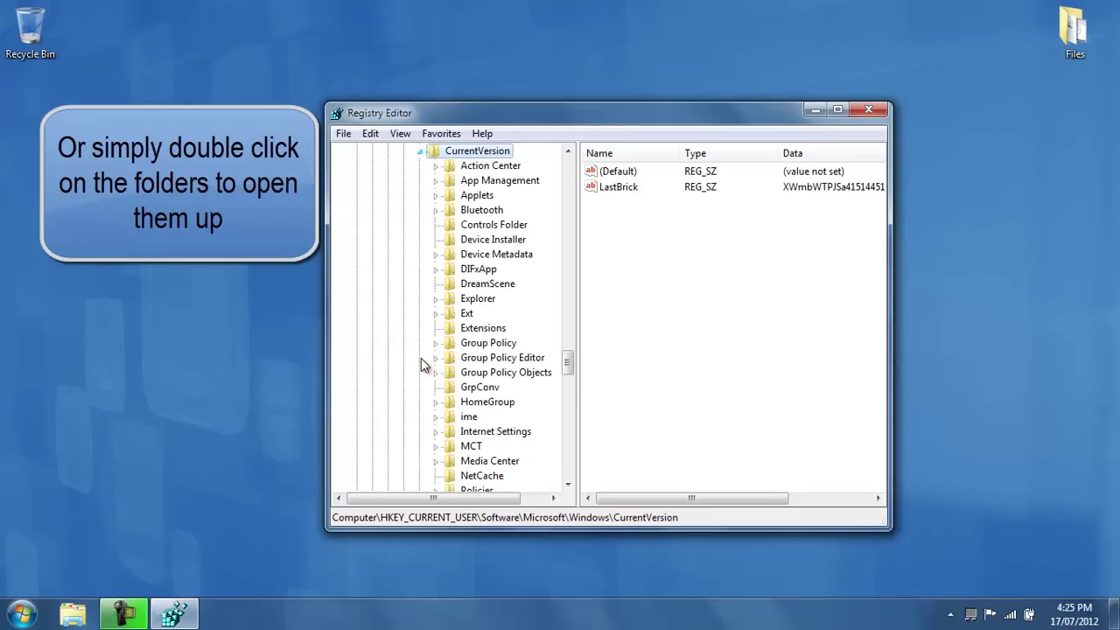
click(477, 302)
click(437, 301)
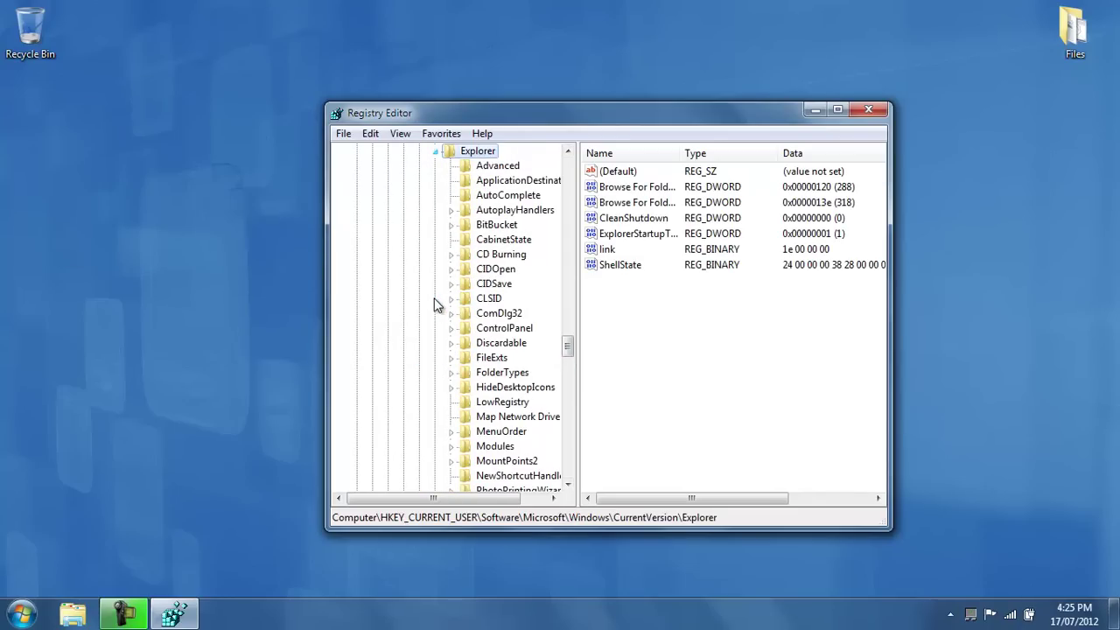
click(487, 358)
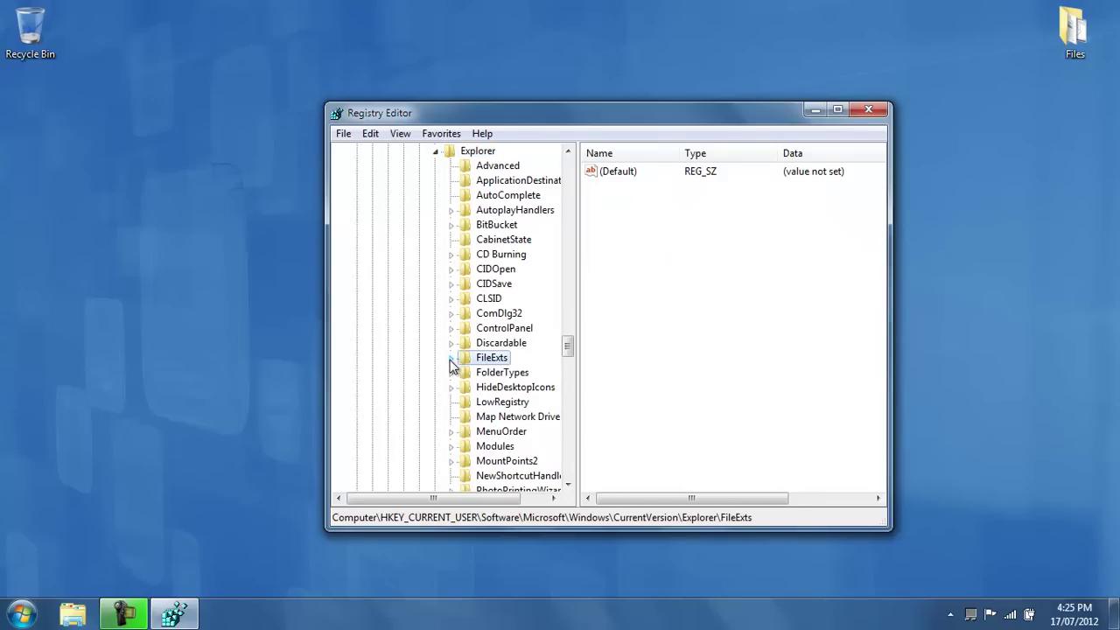
click(451, 358)
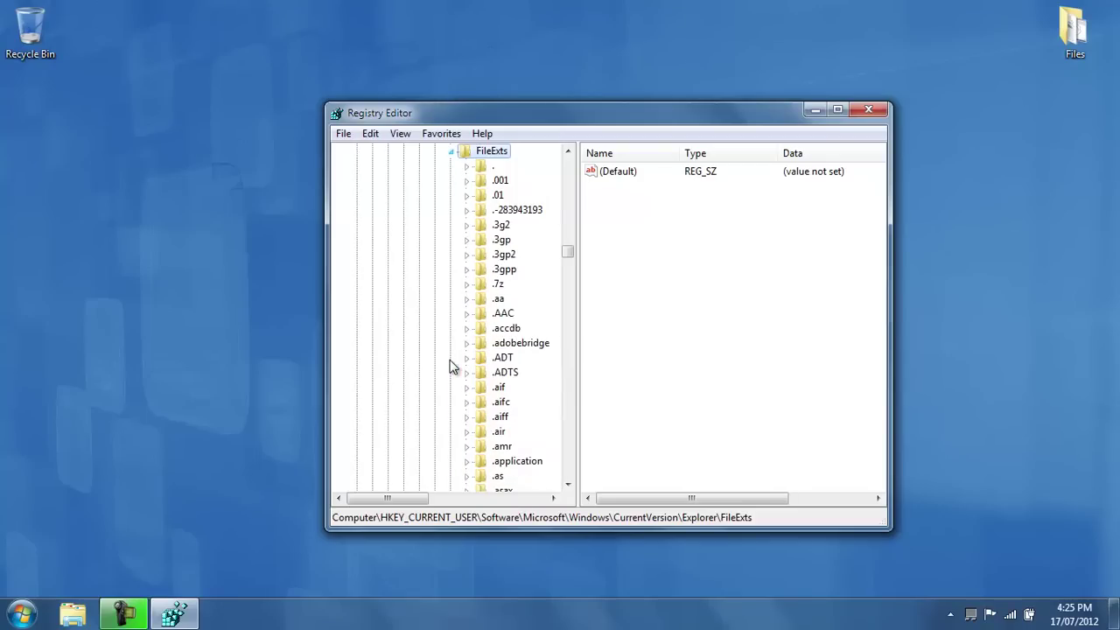
drag(570, 256, 570, 291)
click(495, 239)
click(467, 240)
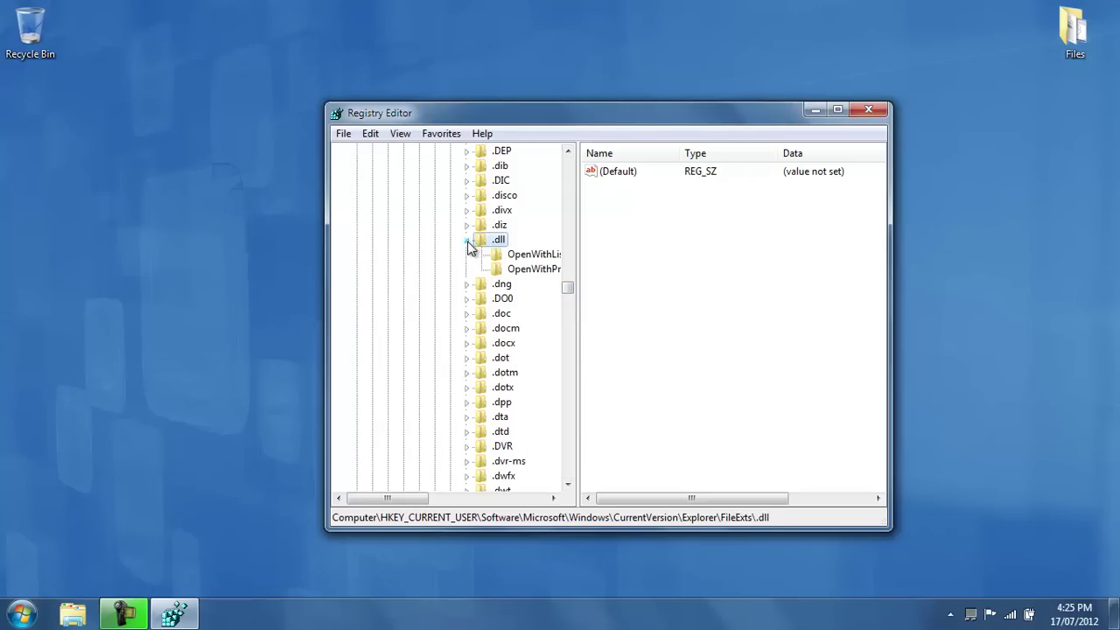
- Maximize and restore the Registry Editor window, then move it right and down
double_click(572, 116)
key(super+Down)
drag(412, 498, 449, 499)
drag(542, 117, 815, 156)
- Place tutorial.dll on the desktop's left side with the Registry Editor window moved up and left beside it
click(586, 283)
drag(586, 283, 211, 241)
drag(669, 149, 522, 92)
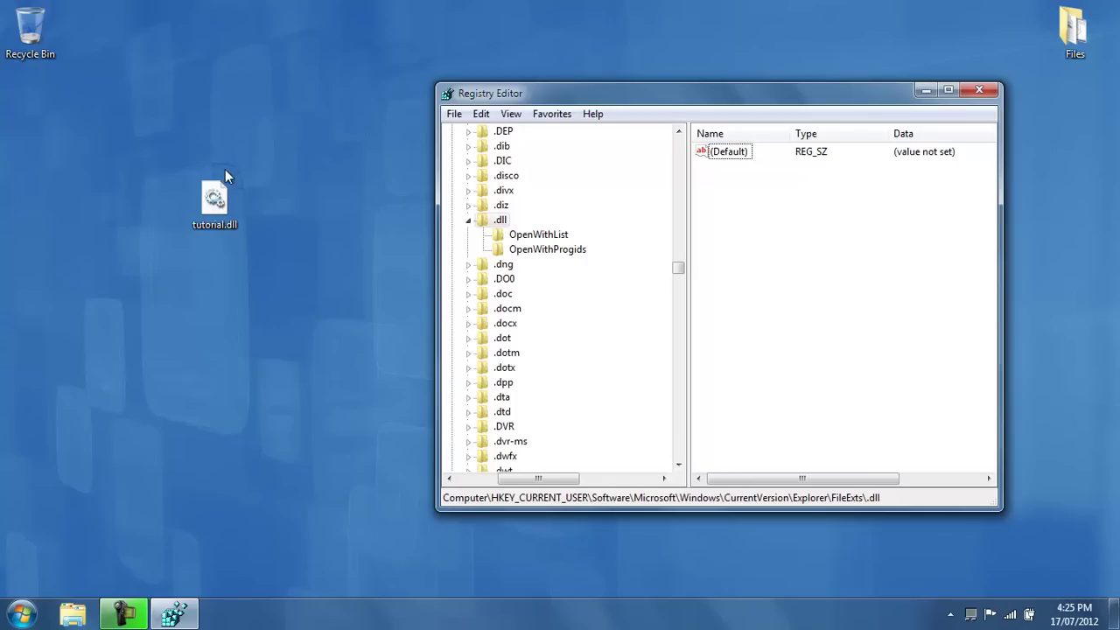
drag(156, 152, 287, 277)
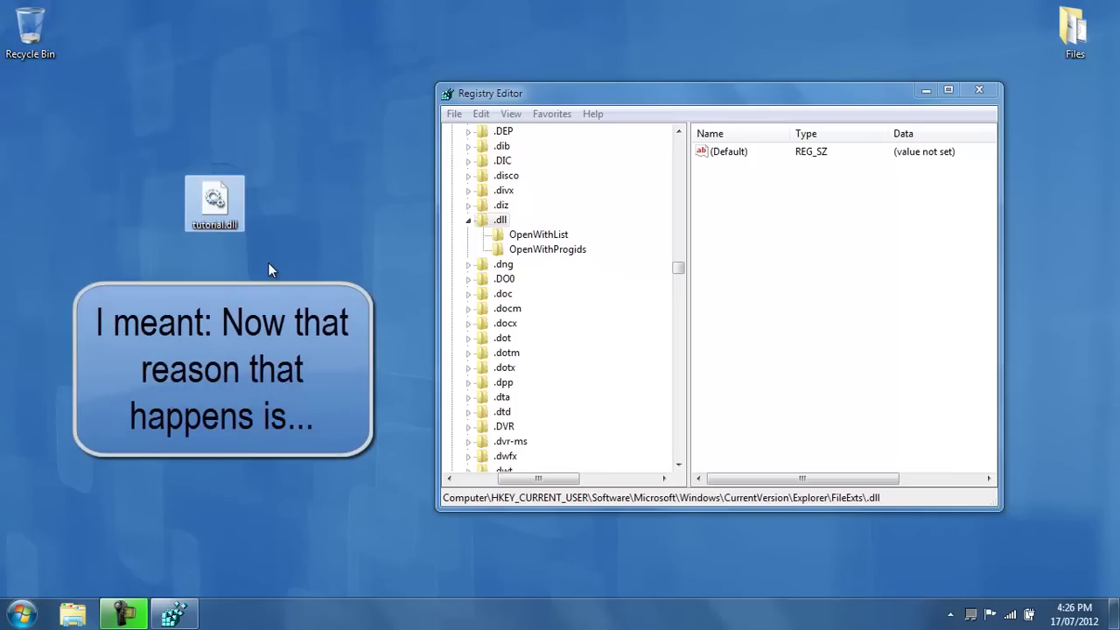
drag(156, 160, 279, 257)
click(279, 258)
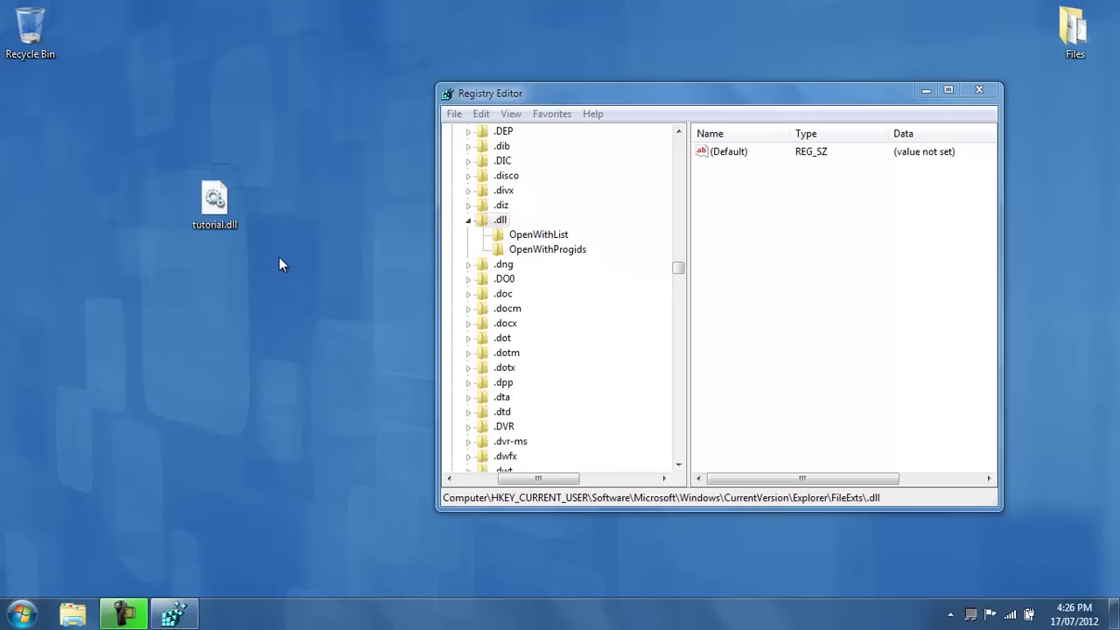
- Open tutorial.dll with Notepad chosen from the installed programs list, then close Notepad
double_click(223, 204)
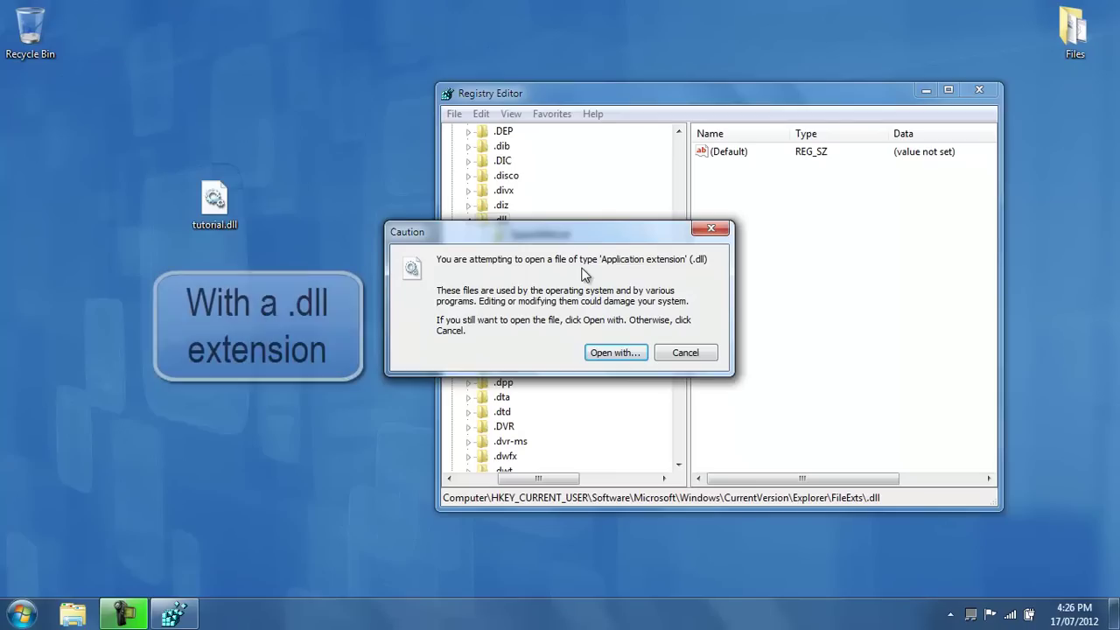
click(616, 352)
click(548, 350)
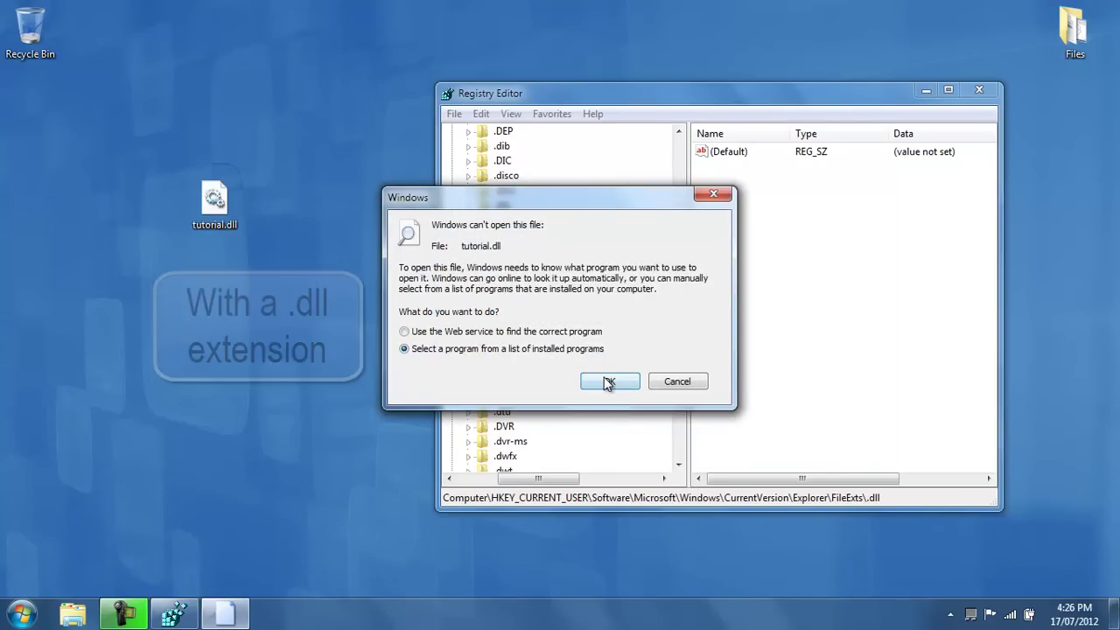
click(608, 382)
drag(775, 198, 775, 229)
double_click(600, 326)
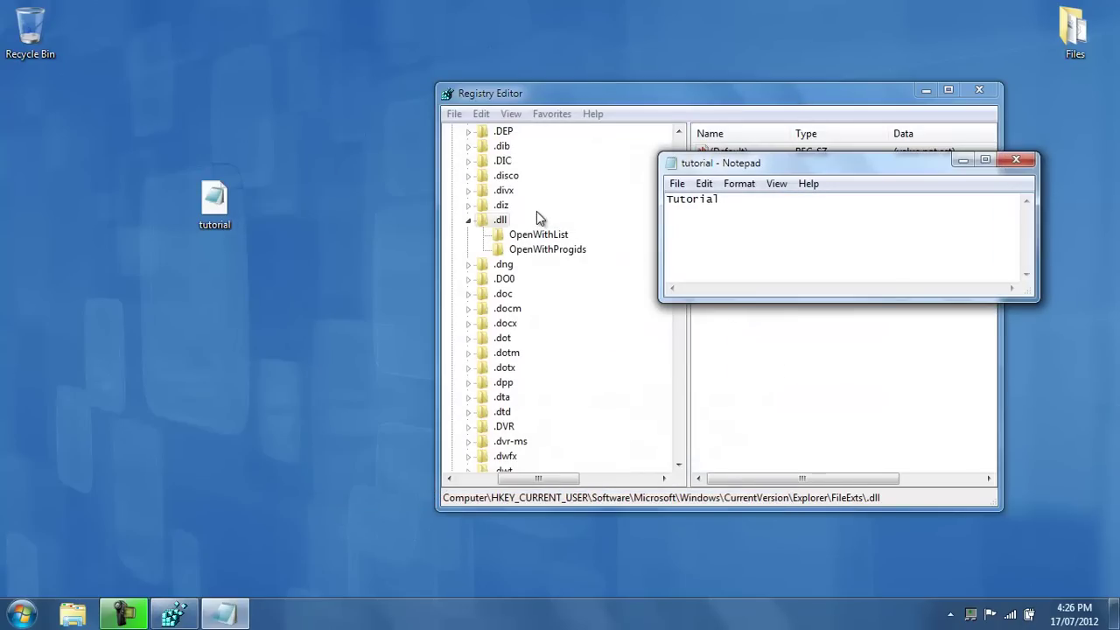
click(1013, 161)
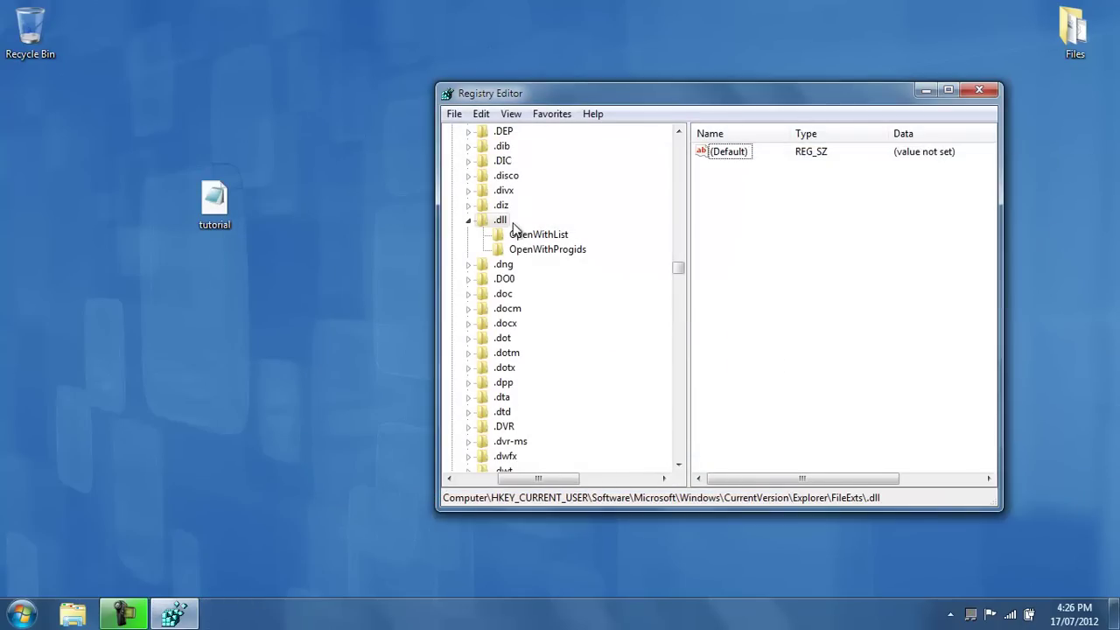
- Reopen tutorial.dll to confirm it opens in Notepad, then refresh the .dll key to show UserChoice
double_click(230, 204)
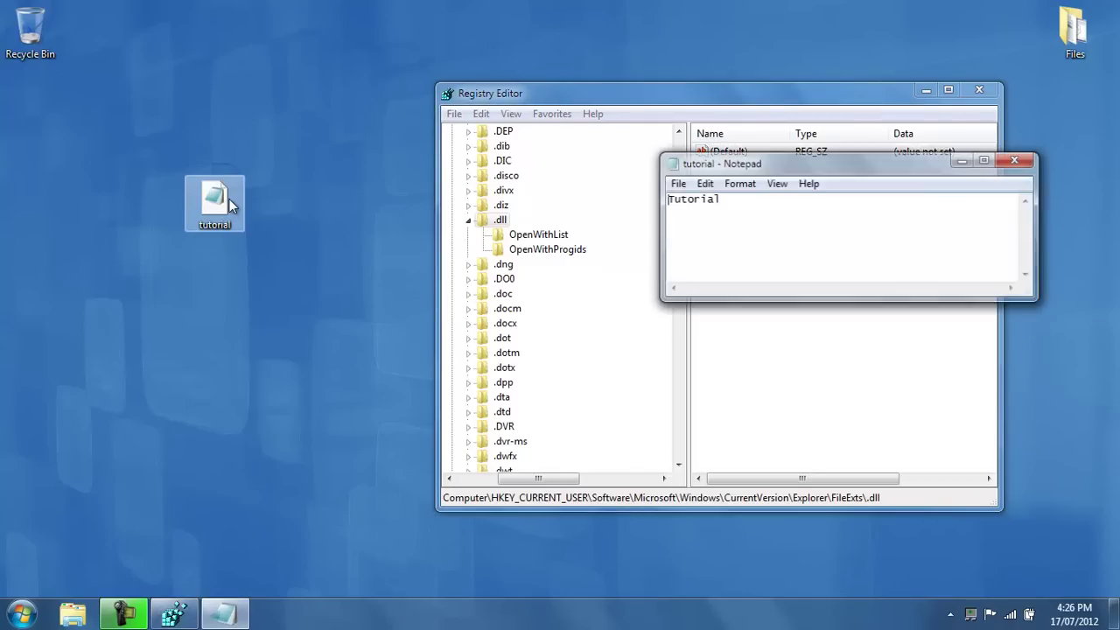
click(1017, 161)
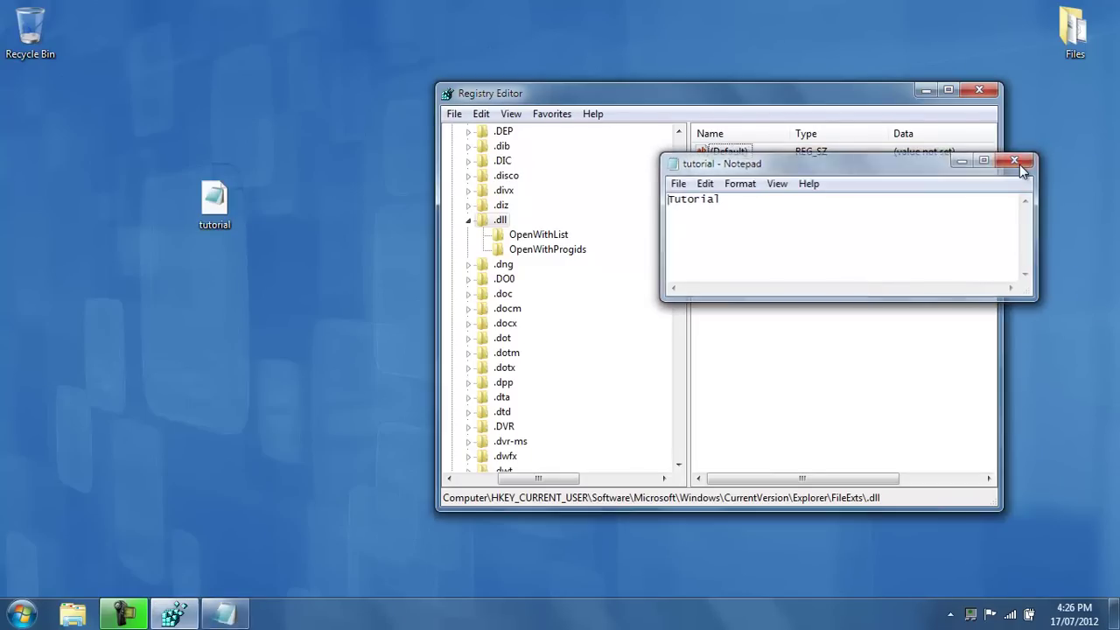
click(497, 224)
click(836, 280)
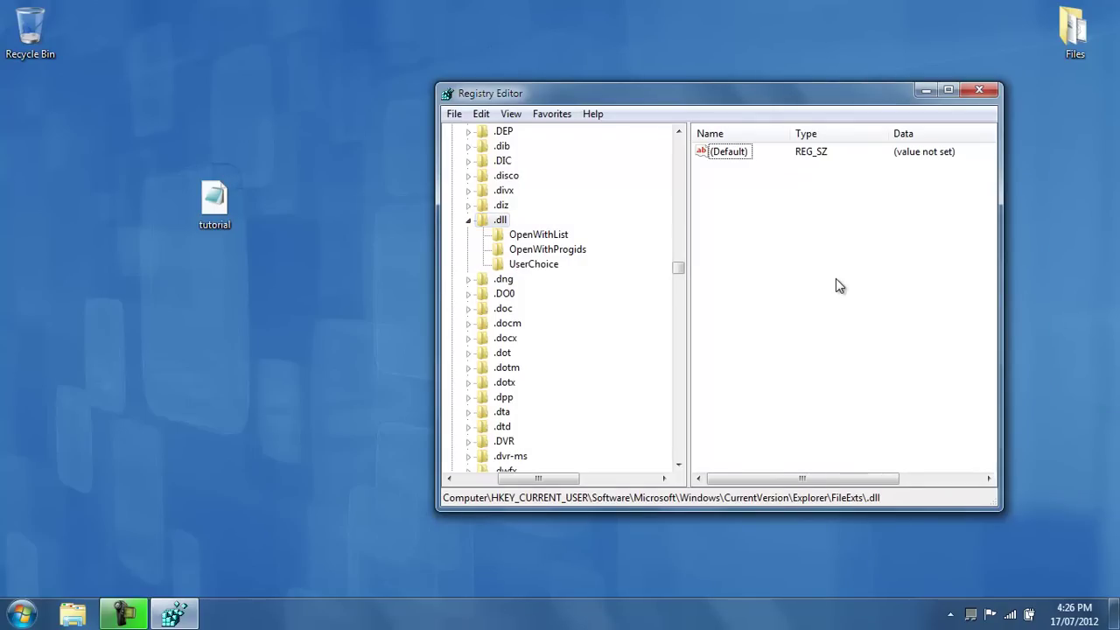
- Select the UserChoice key and widen the values pane to read Progid Applications\notepad.exe
click(534, 265)
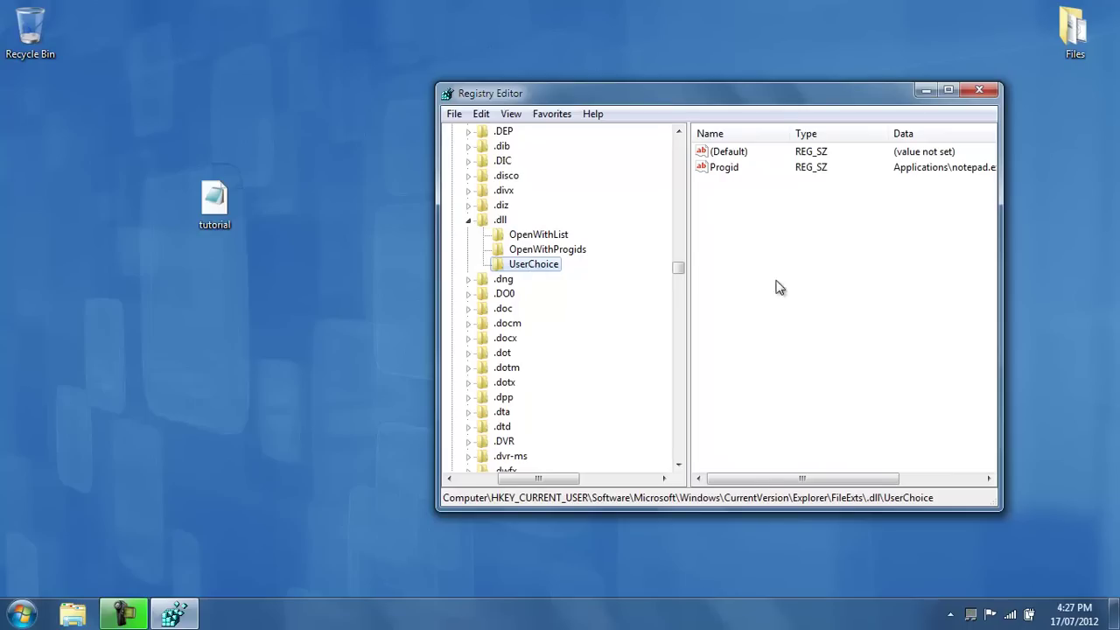
mouse_move(755, 480)
mouse_down()
mouse_move(782, 479)
mouse_move(763, 480)
mouse_up()
drag(677, 338, 617, 341)
drag(773, 479, 735, 482)
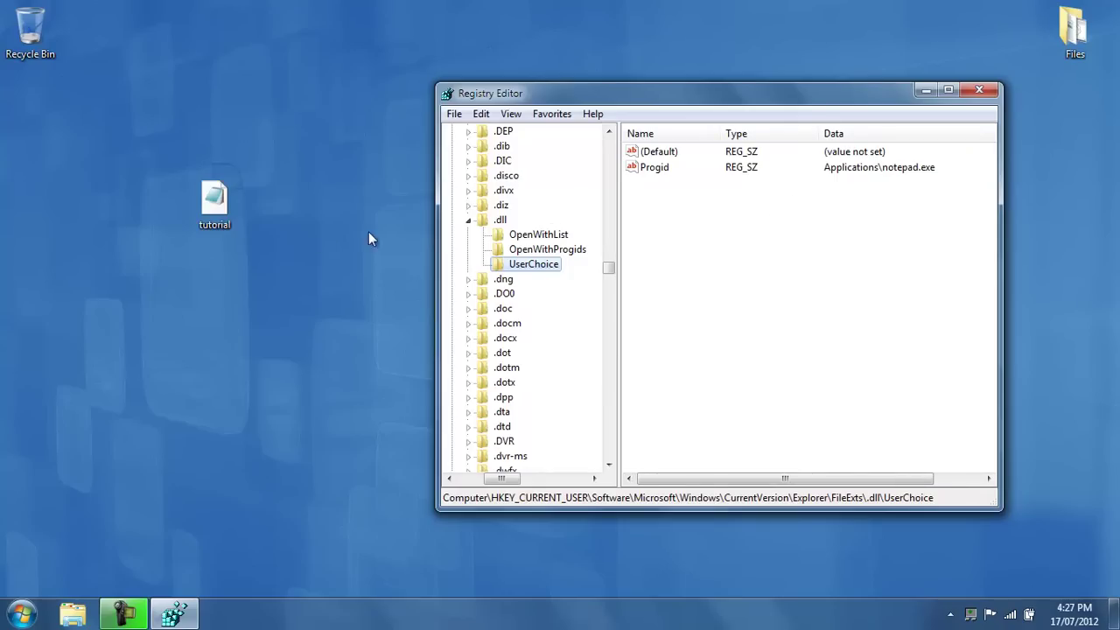
drag(912, 182, 870, 175)
click(214, 203)
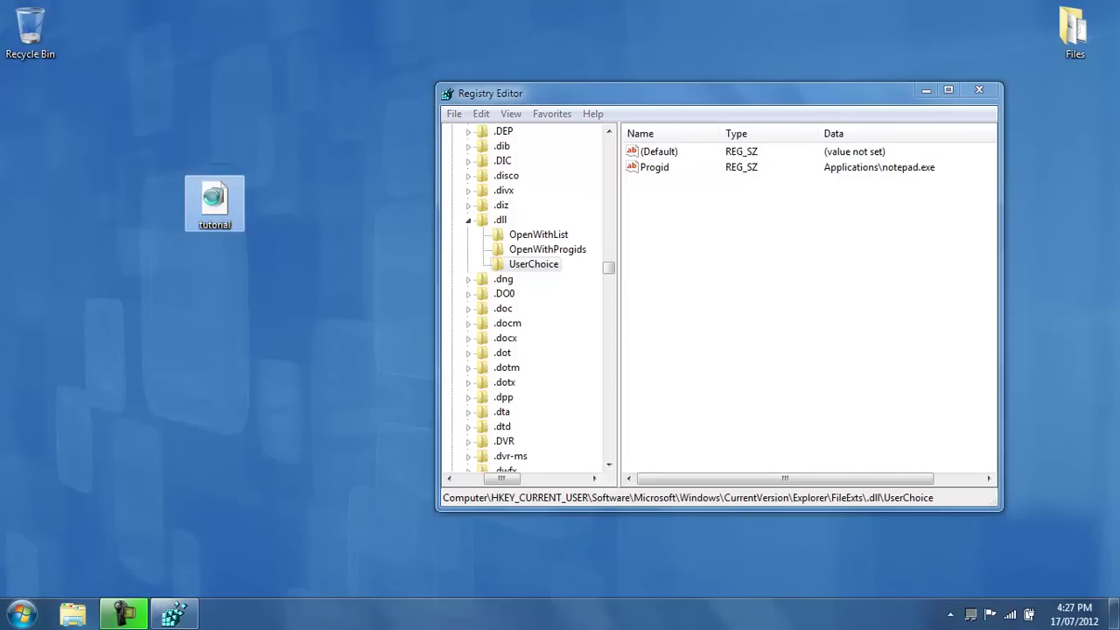
- Through Open with, browse to Adobe\Acrobat 10.0\Acrobat and open tutorial.dll with Acrobat.exe
right_click(214, 203)
click(255, 269)
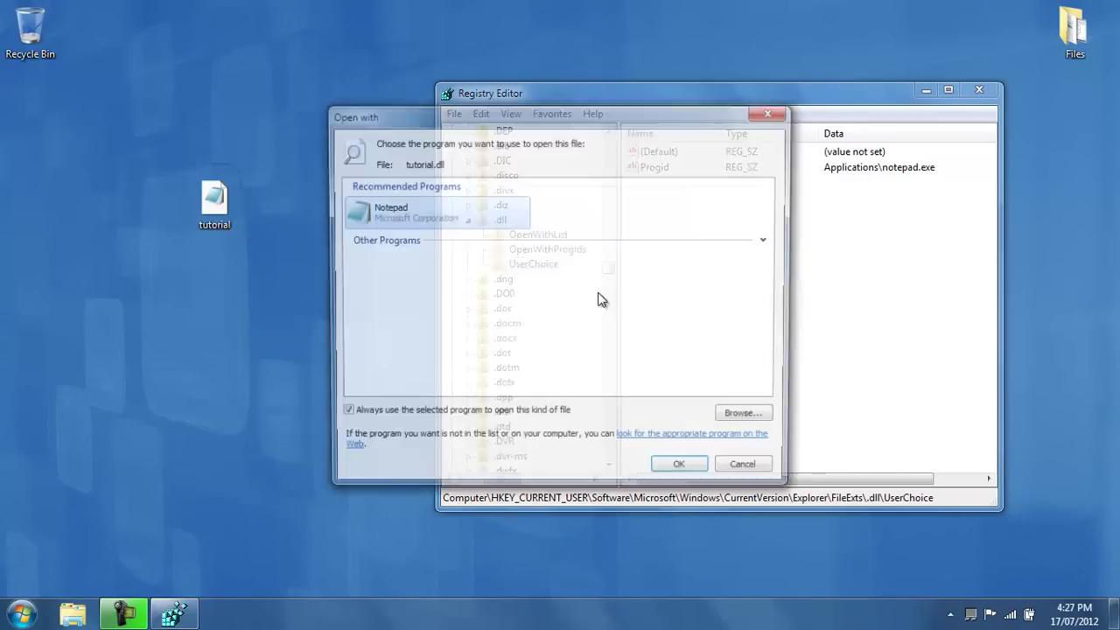
click(742, 419)
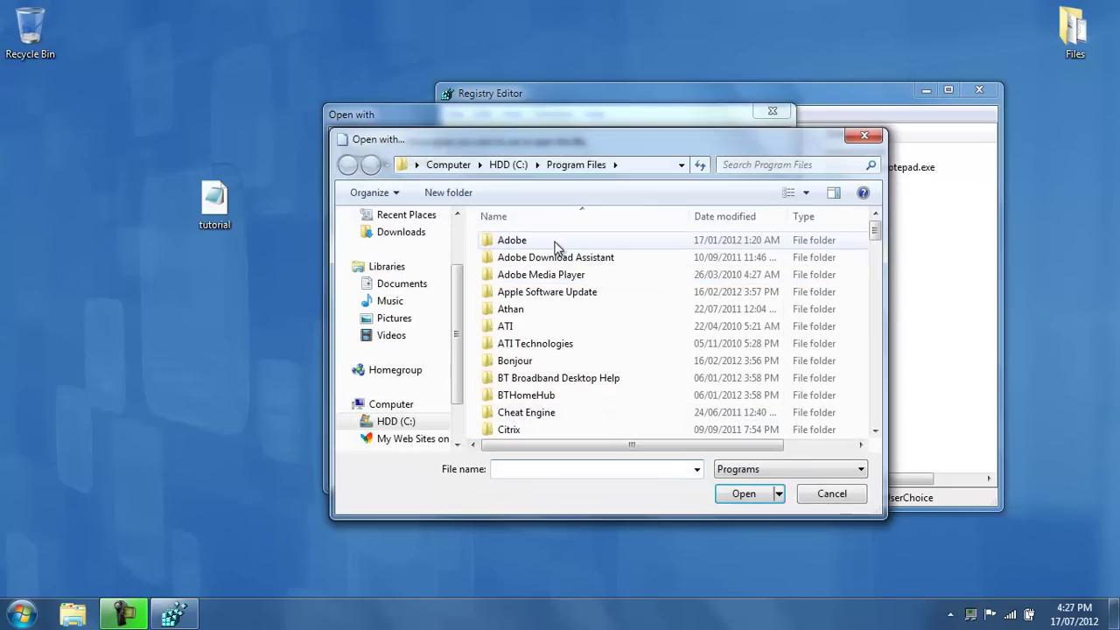
double_click(550, 239)
double_click(525, 259)
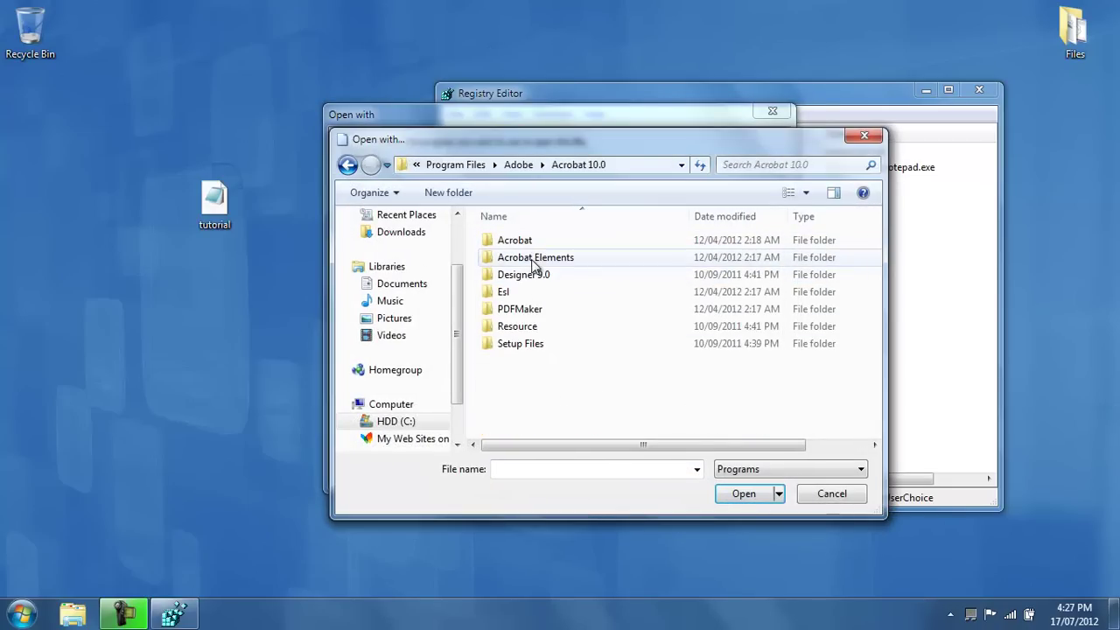
double_click(517, 241)
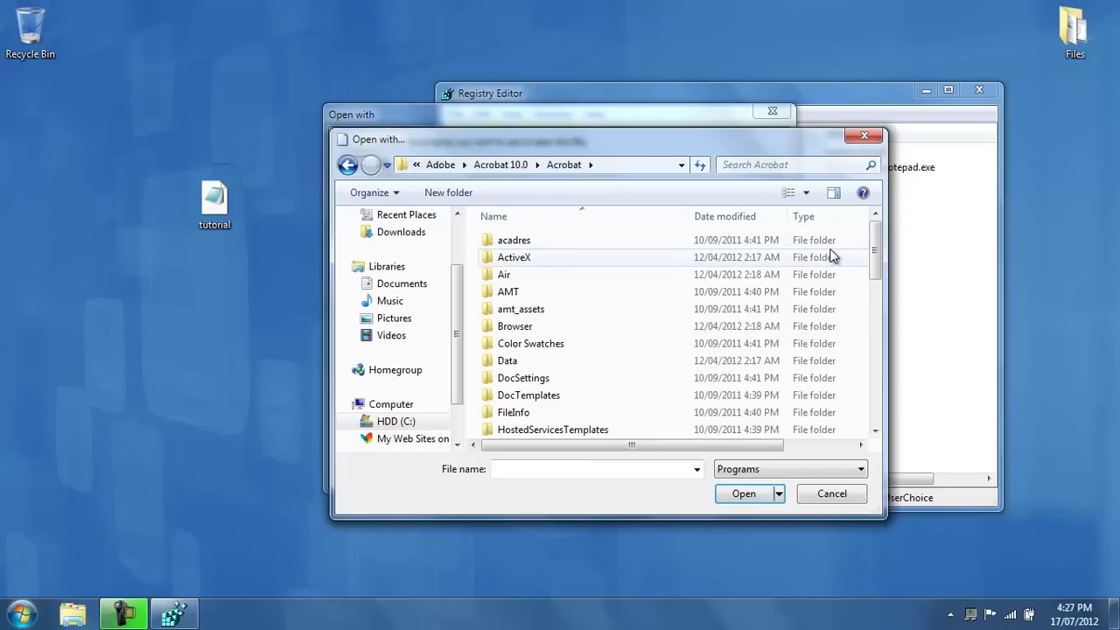
drag(875, 249, 874, 348)
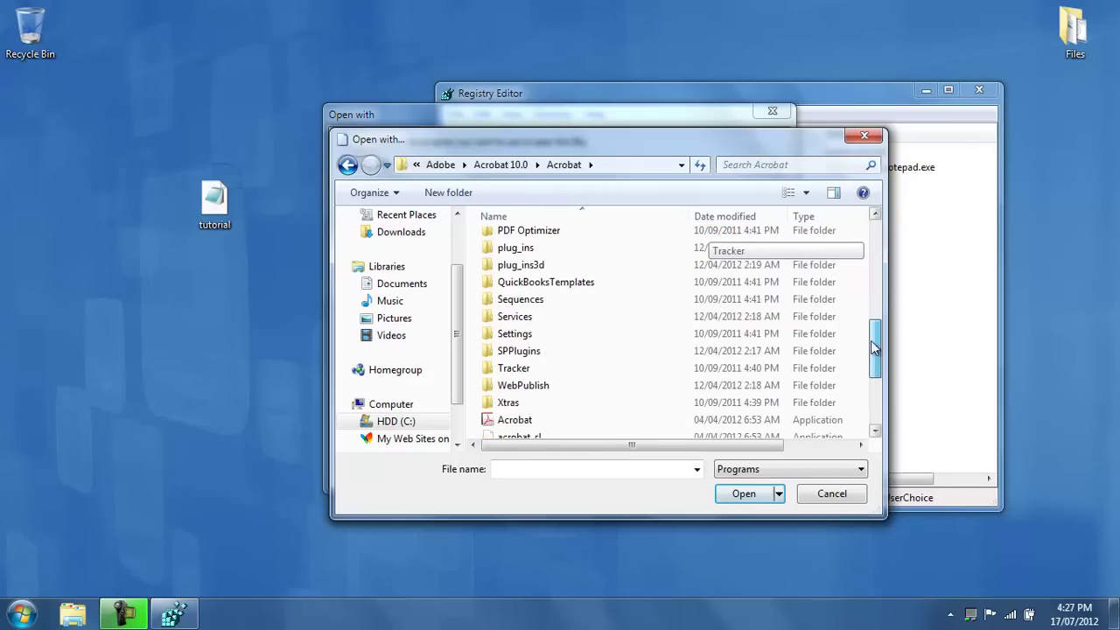
double_click(648, 421)
click(682, 470)
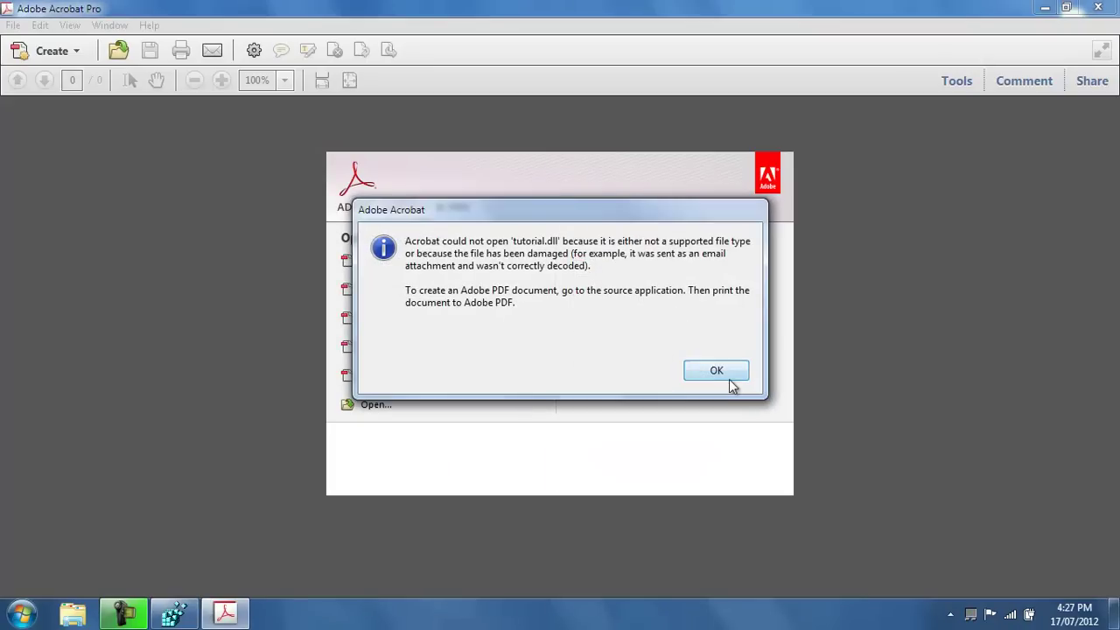
- Dismiss Acrobat's error, close Acrobat, and refresh the registry to show Progid Applications\Acrobat.exe
click(716, 371)
click(1098, 7)
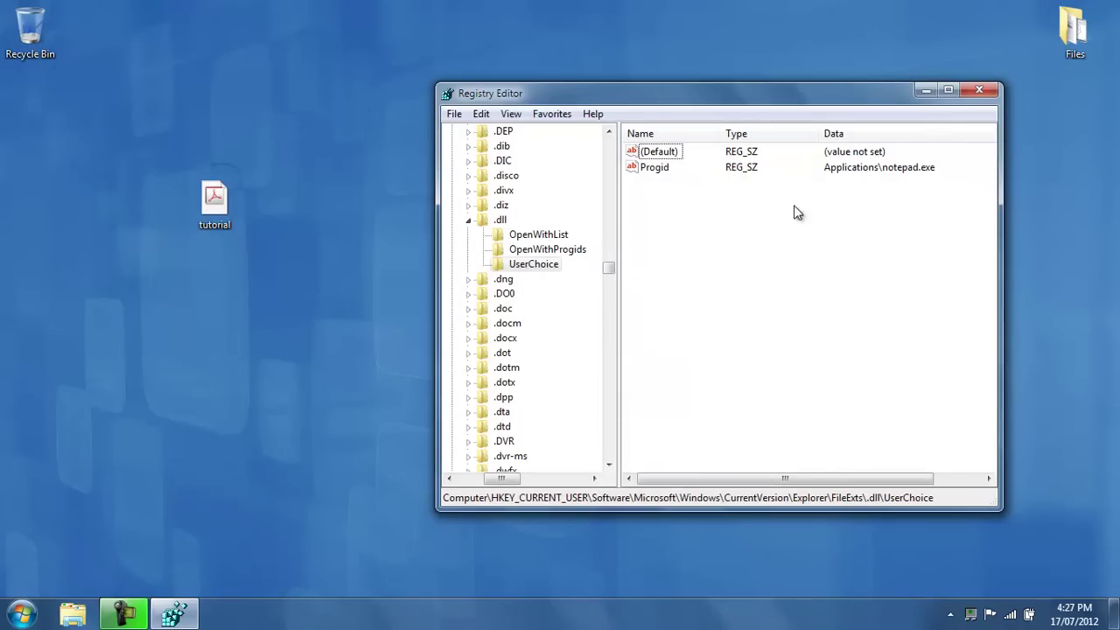
key(F5)
drag(857, 177, 967, 175)
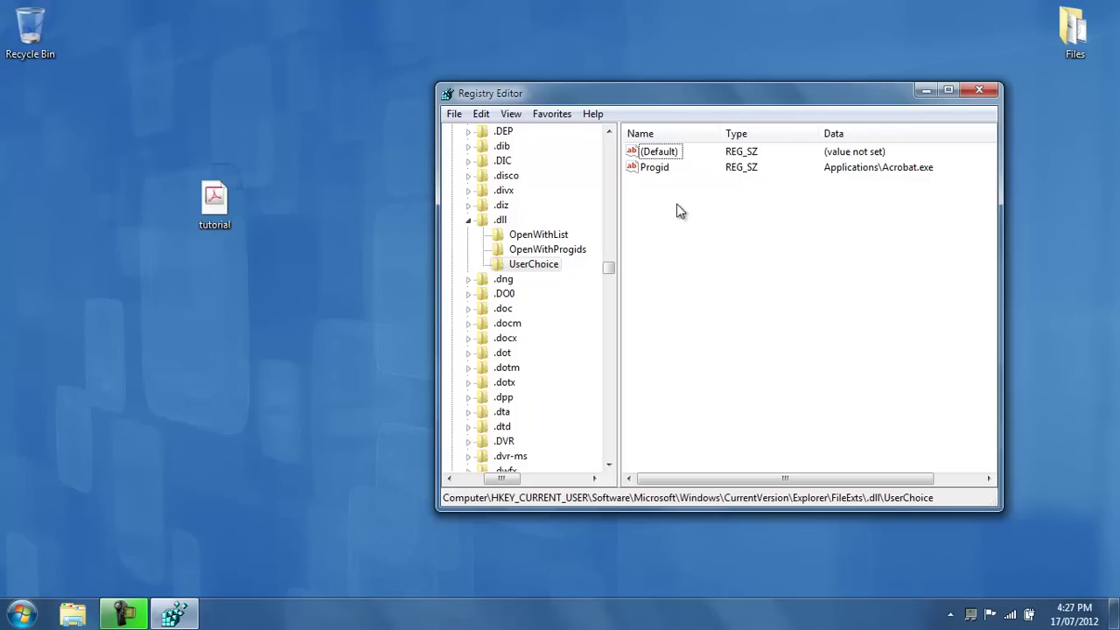
- Through Choose default program for tutorial.dll, browse to VideoLAN\VLC and pick vlc.exe
click(233, 195)
right_click(234, 197)
mouse_move(297, 249)
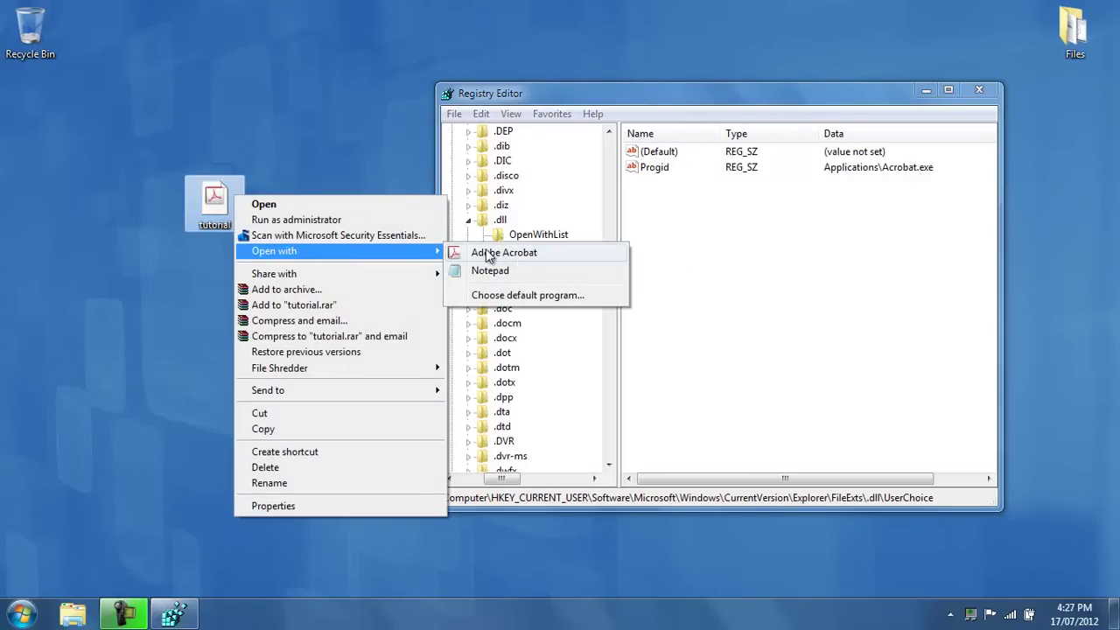
click(516, 295)
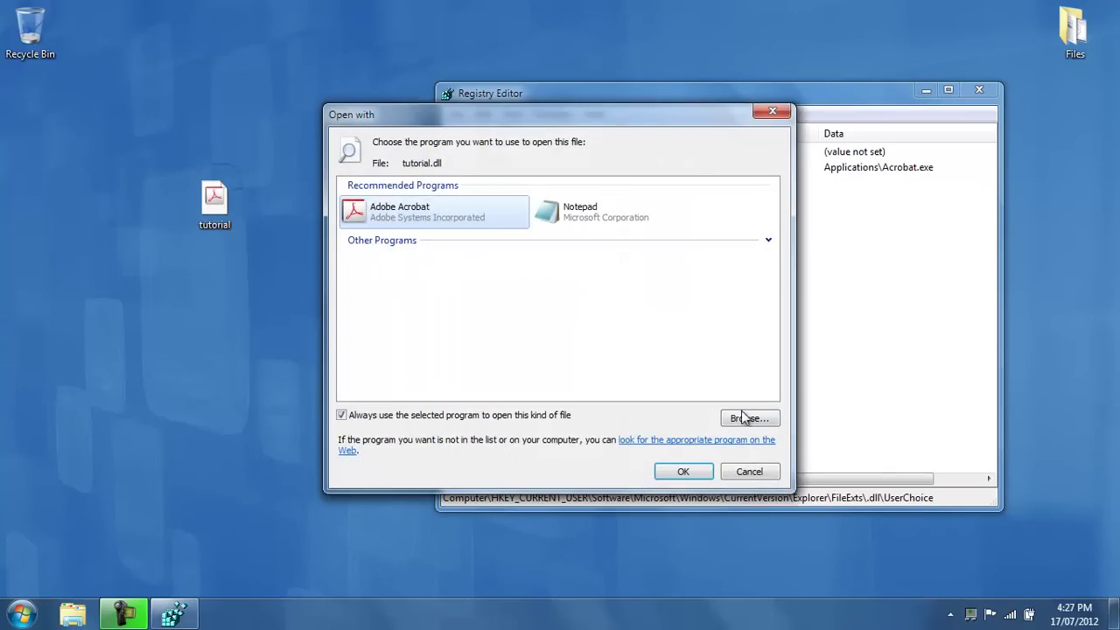
click(750, 419)
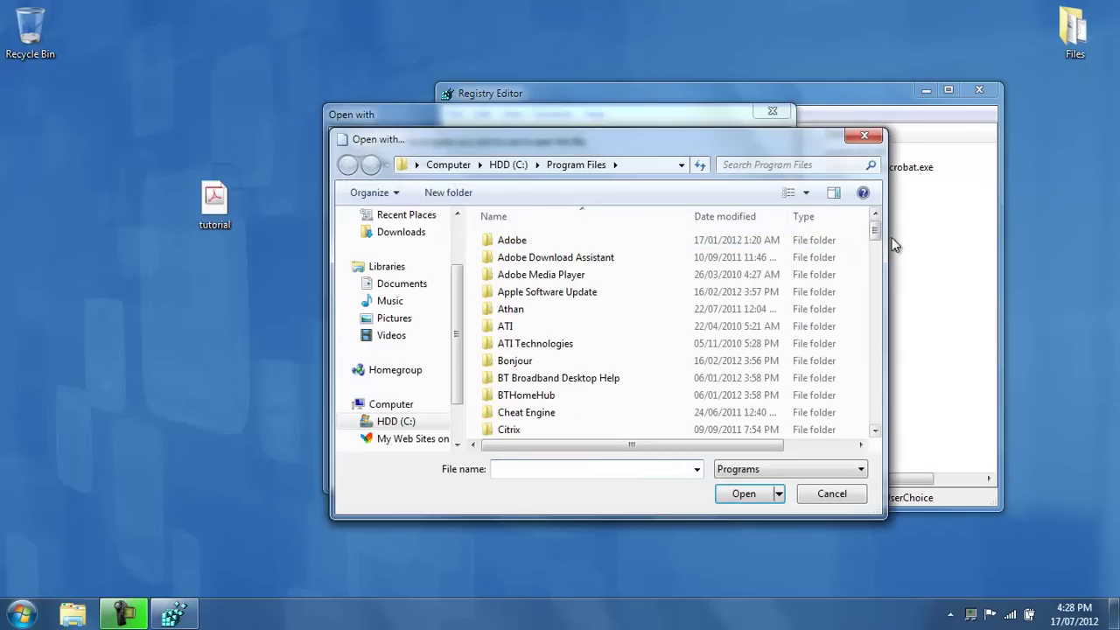
drag(875, 231, 886, 361)
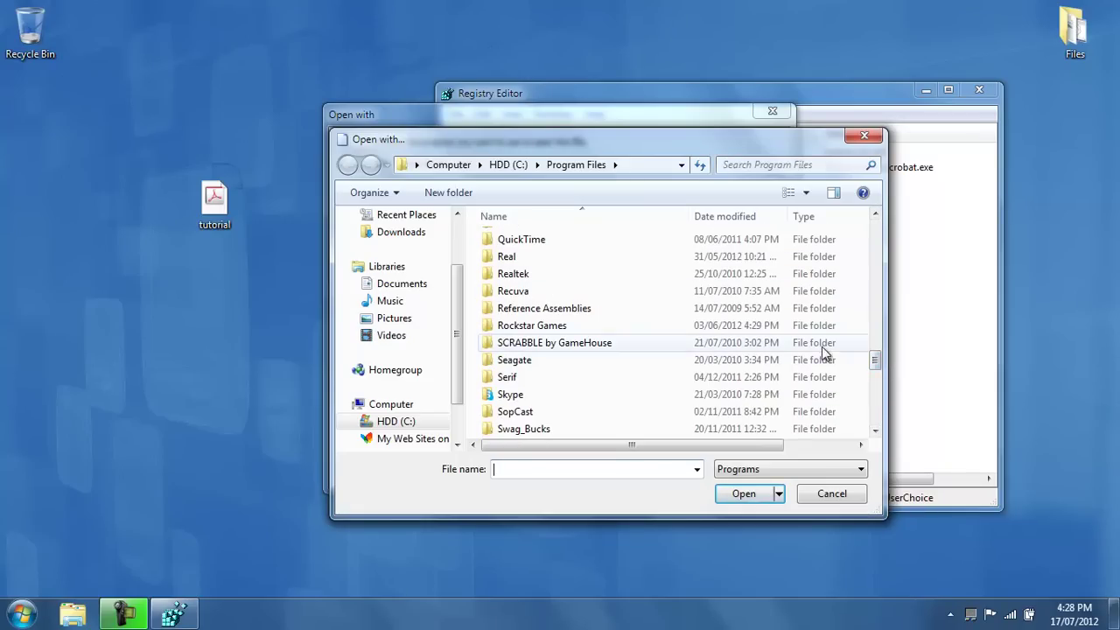
drag(873, 351, 875, 435)
scroll(592, 321, up, 4)
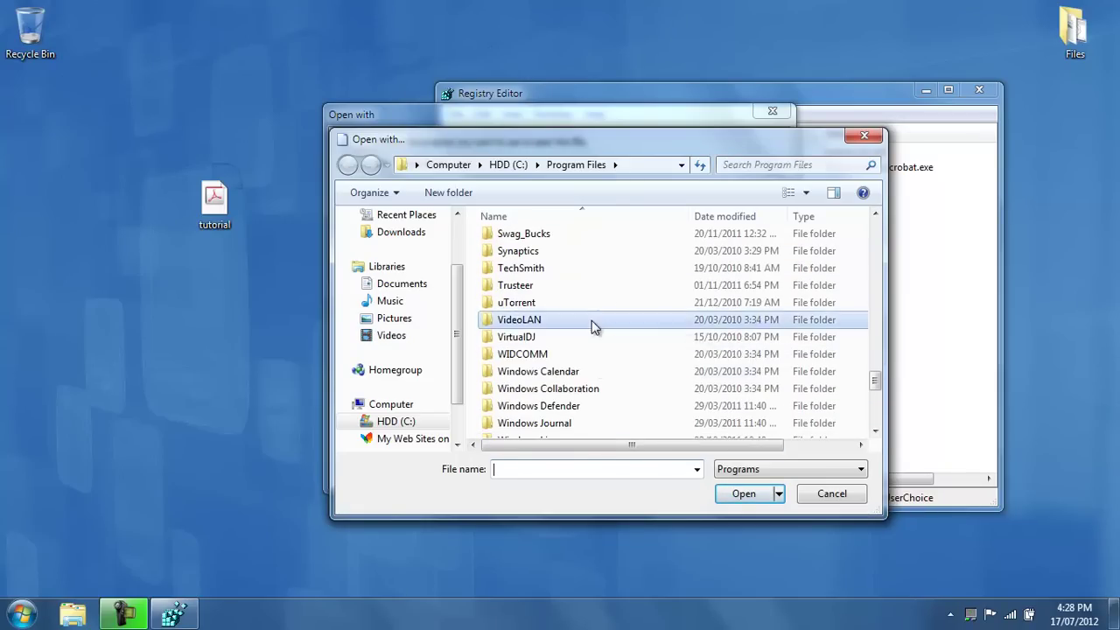
double_click(591, 320)
double_click(503, 240)
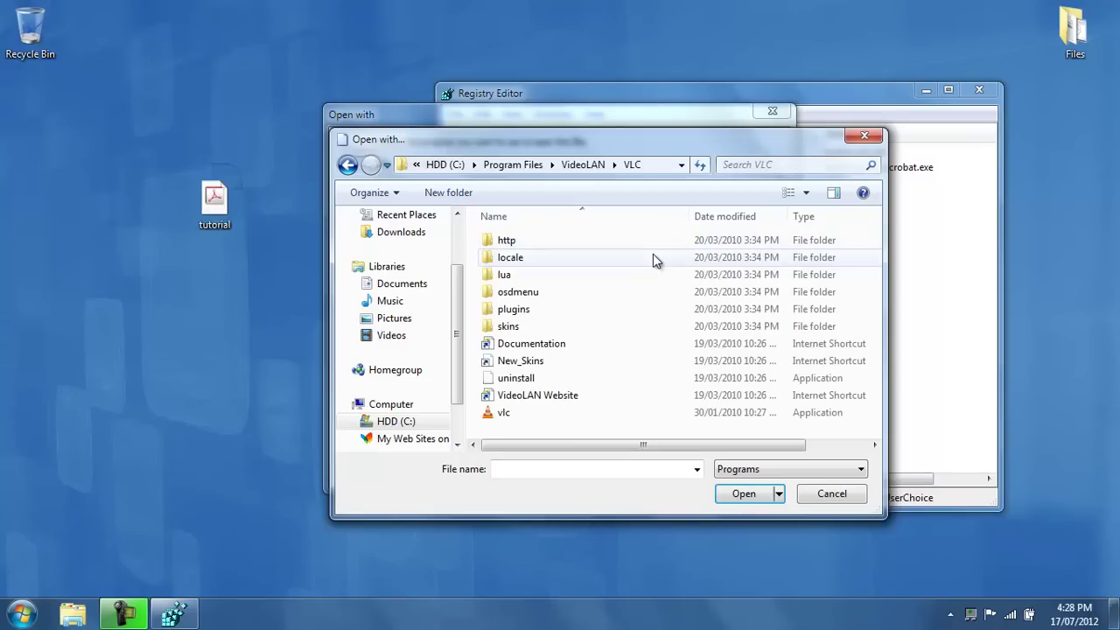
double_click(595, 418)
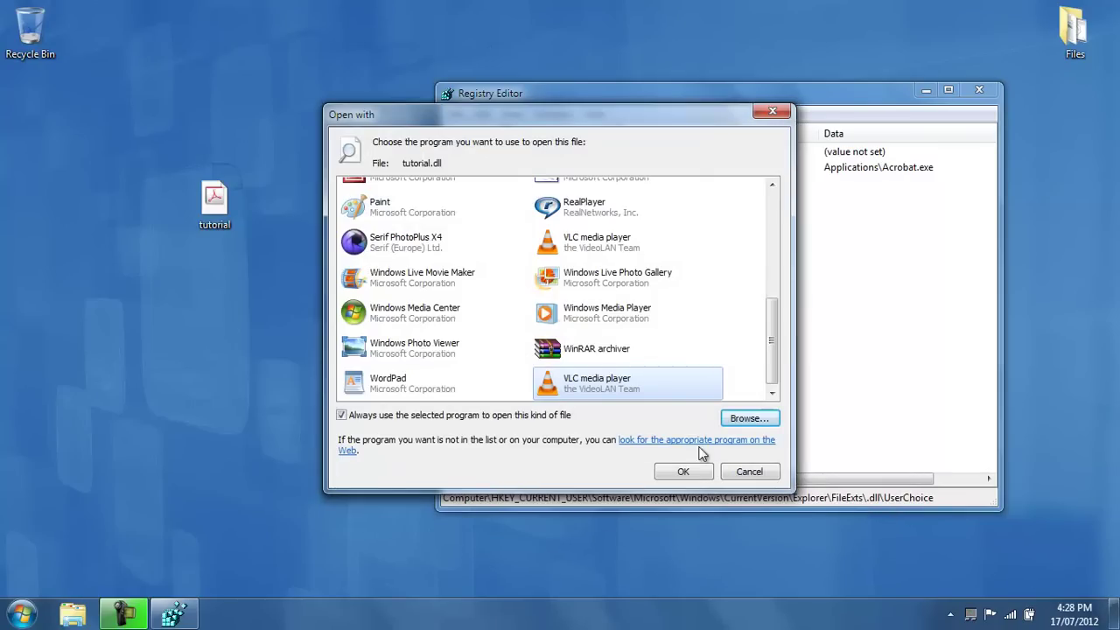
- Confirm VLC as default, test-open tutorial.dll, close VLC, and refresh to show Applications\vlc.exe
click(691, 477)
double_click(215, 201)
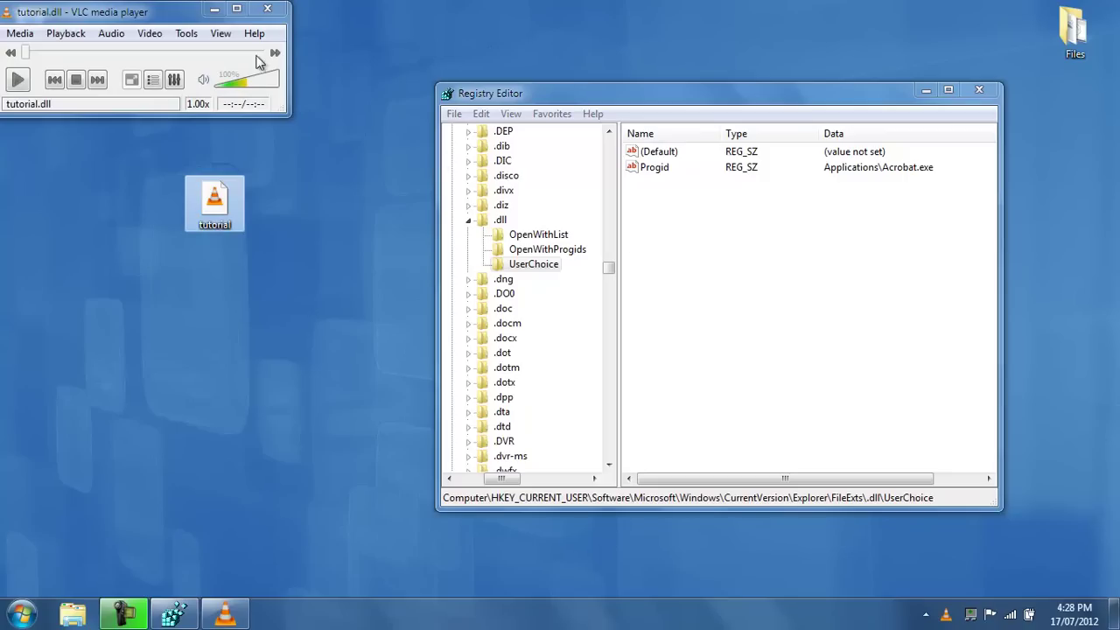
click(694, 182)
key(F5)
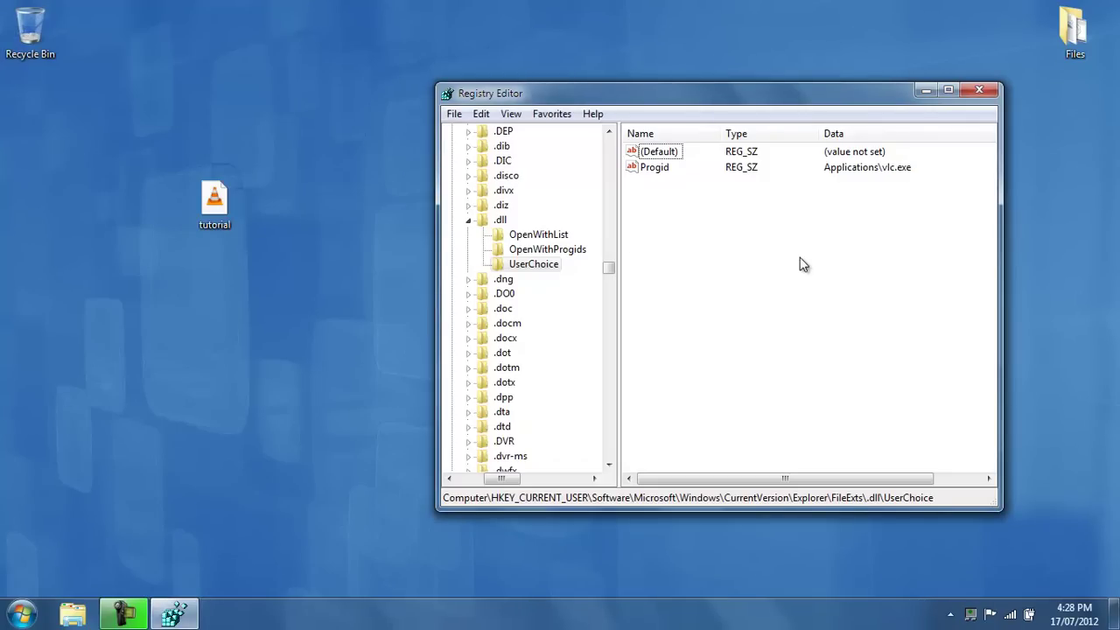
click(531, 241)
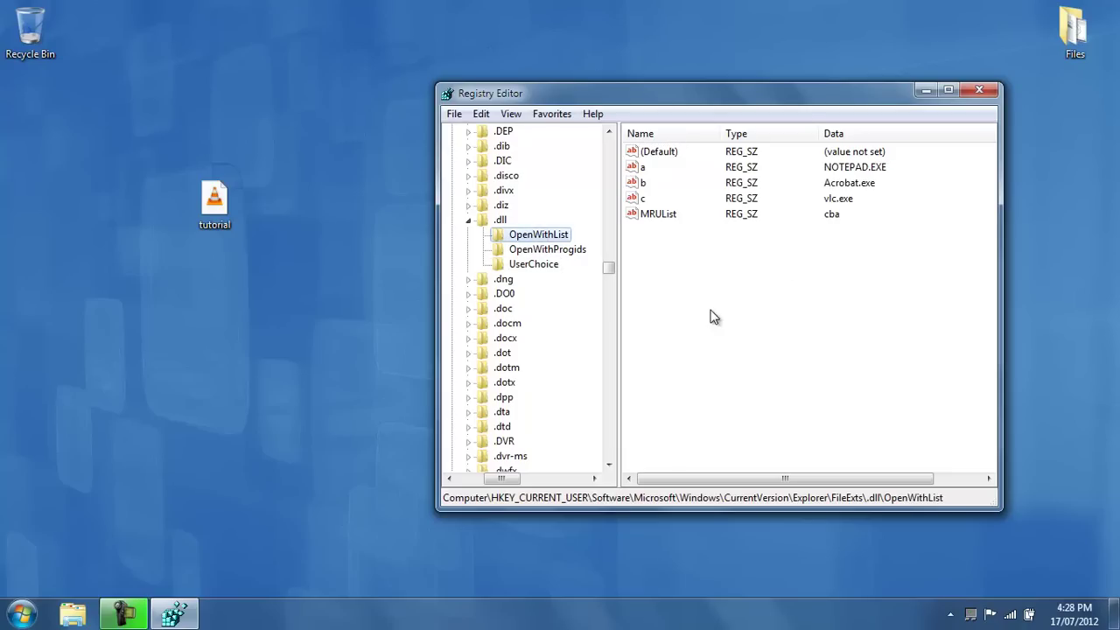
drag(688, 259, 624, 167)
click(741, 248)
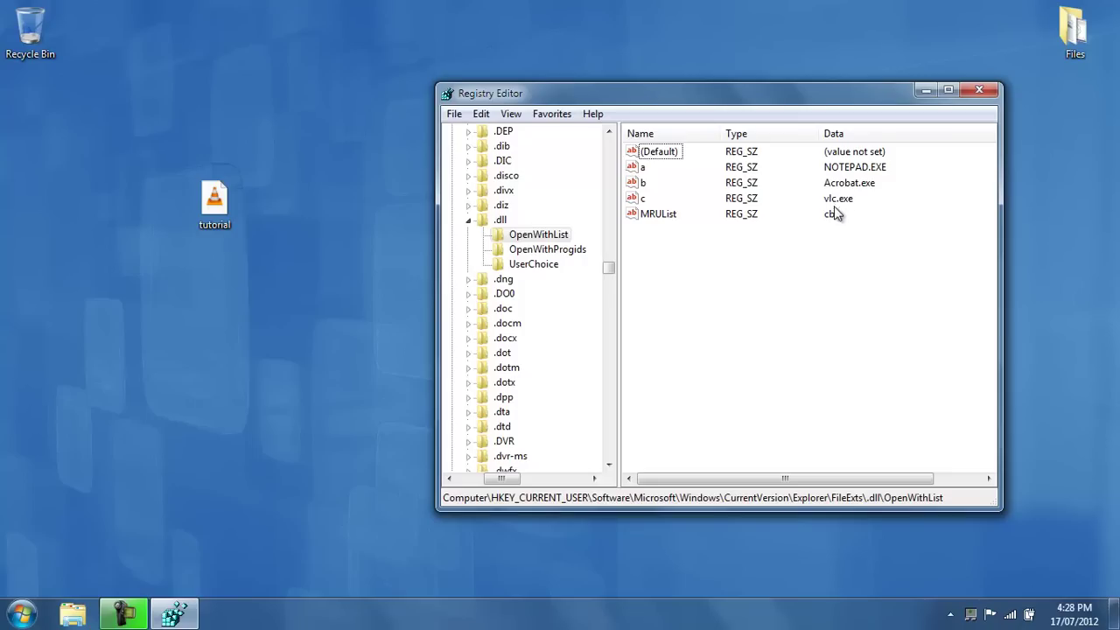
right_click(221, 224)
mouse_move(286, 281)
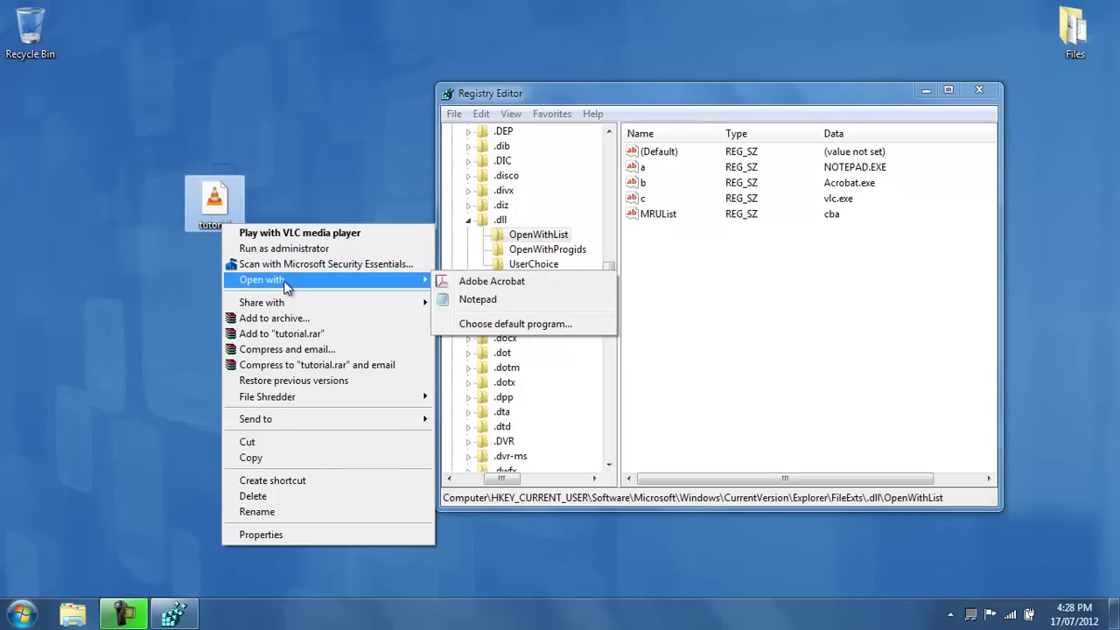
click(795, 276)
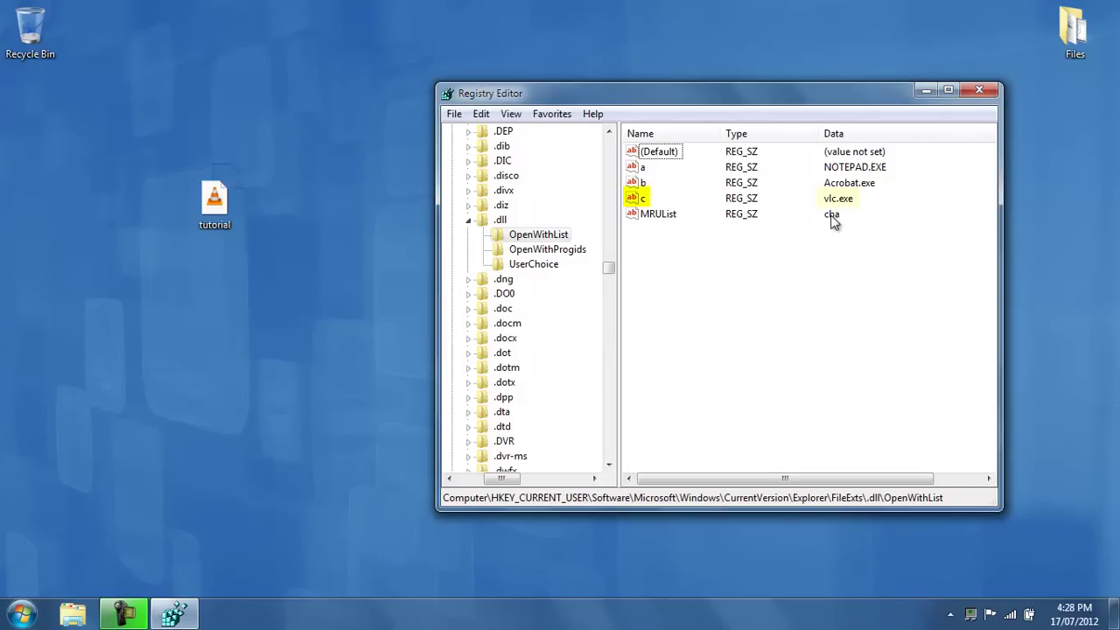
click(645, 199)
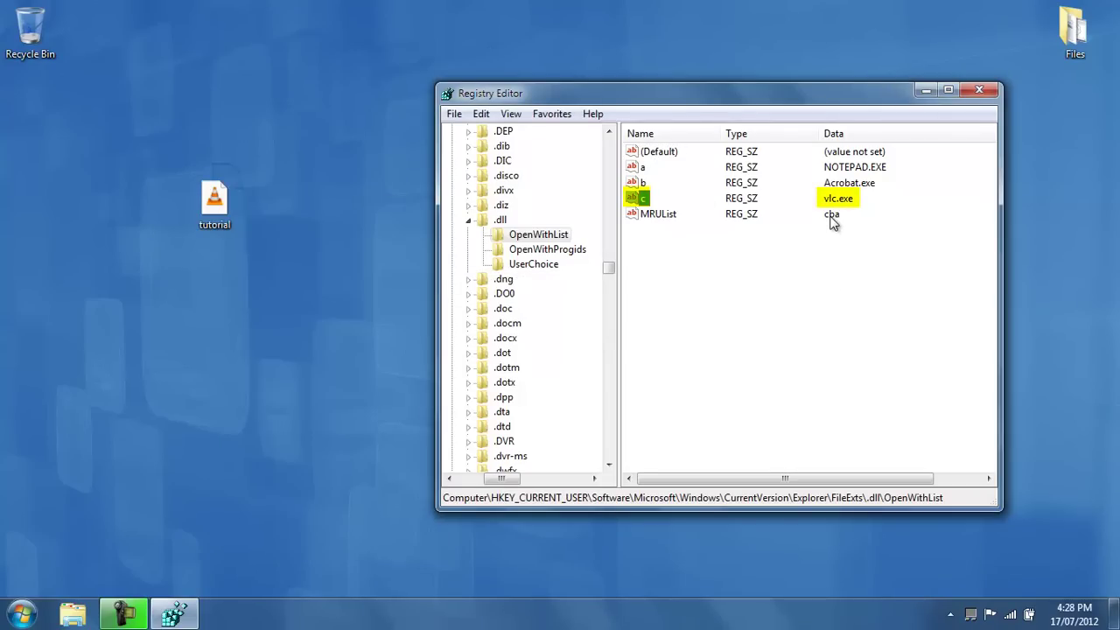
drag(150, 141, 280, 267)
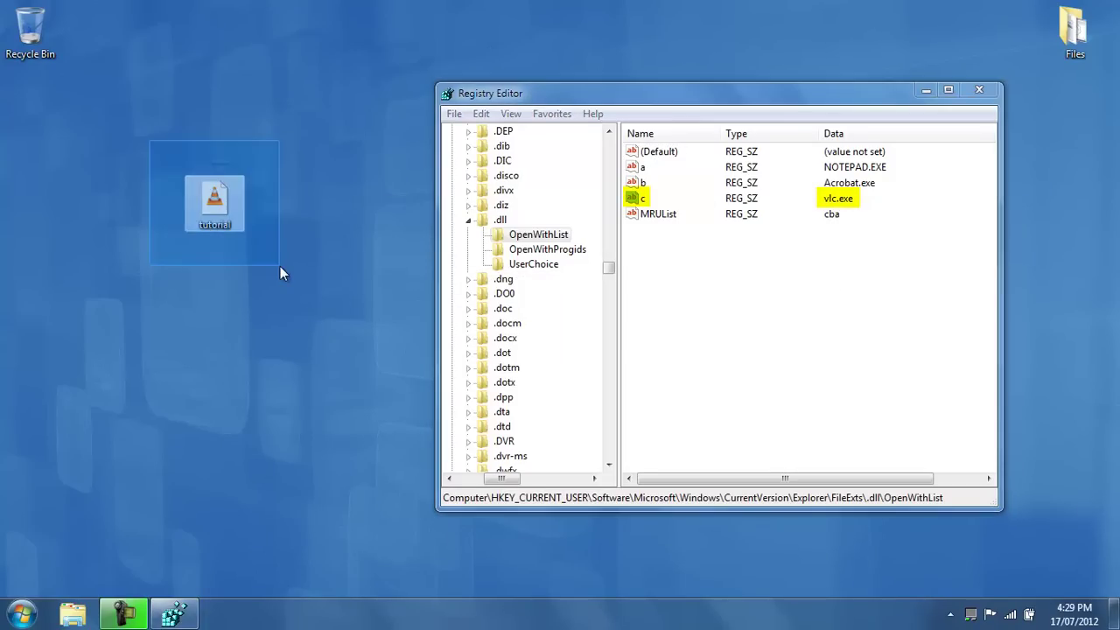
click(251, 240)
click(638, 183)
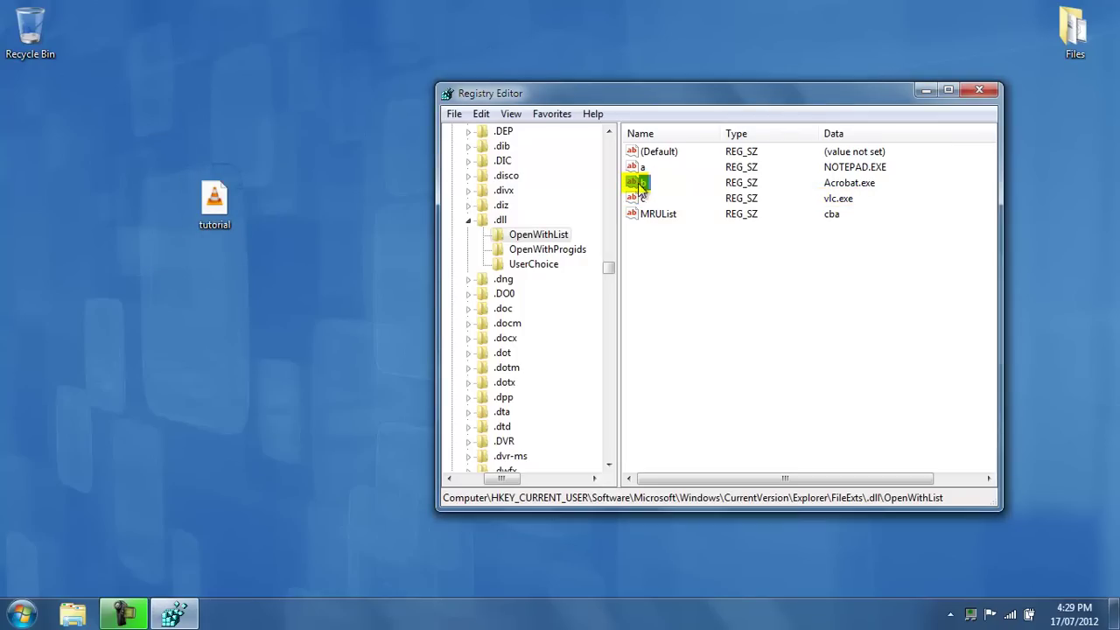
right_click(215, 197)
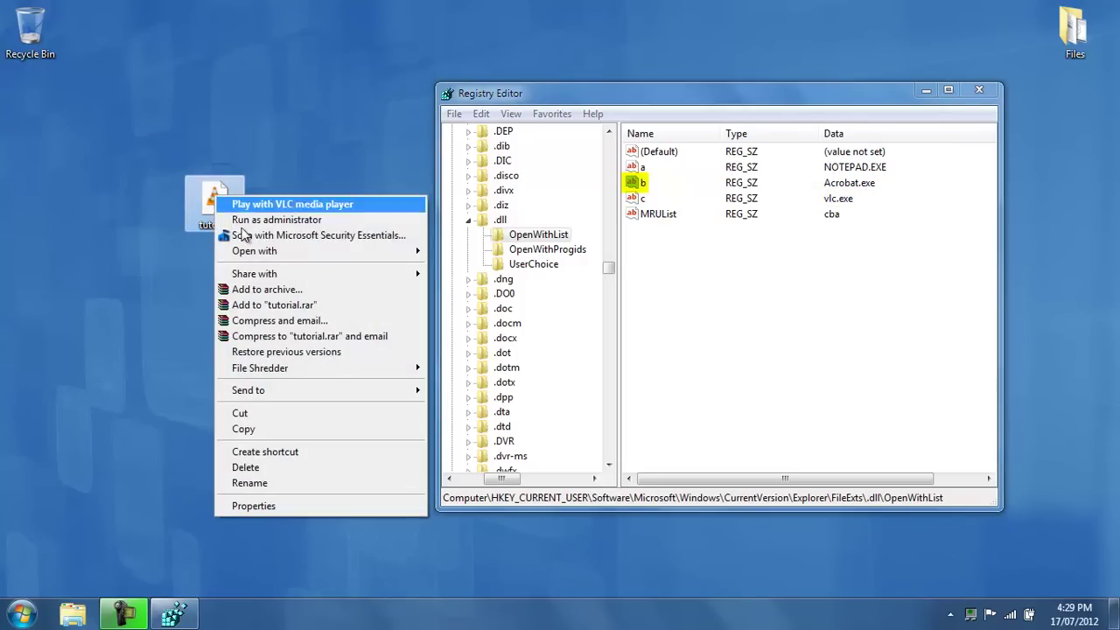
mouse_move(386, 251)
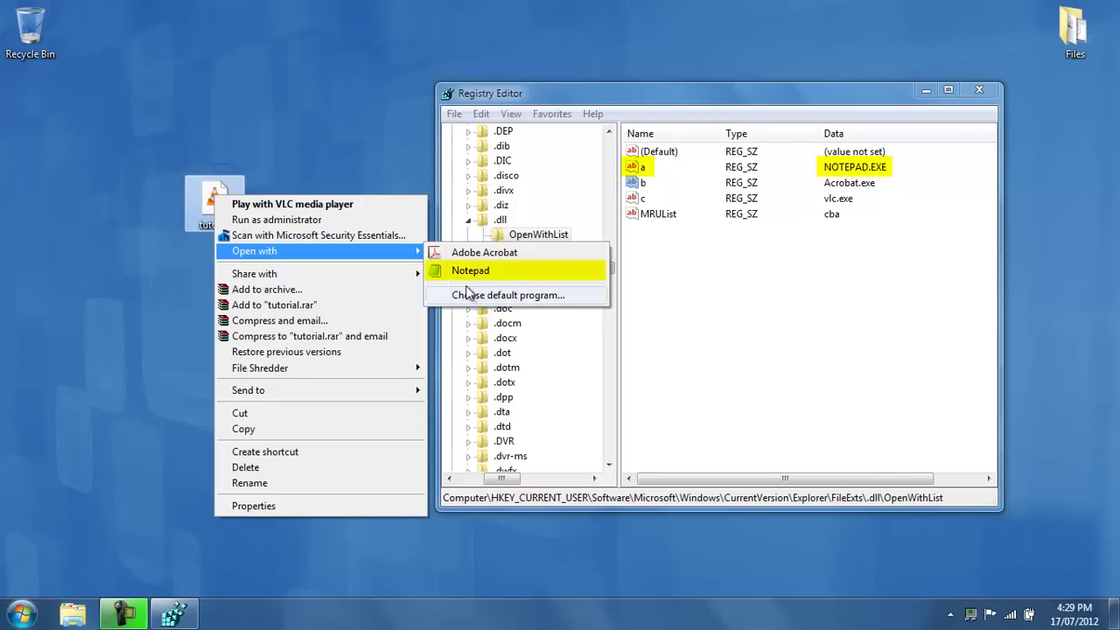
click(454, 234)
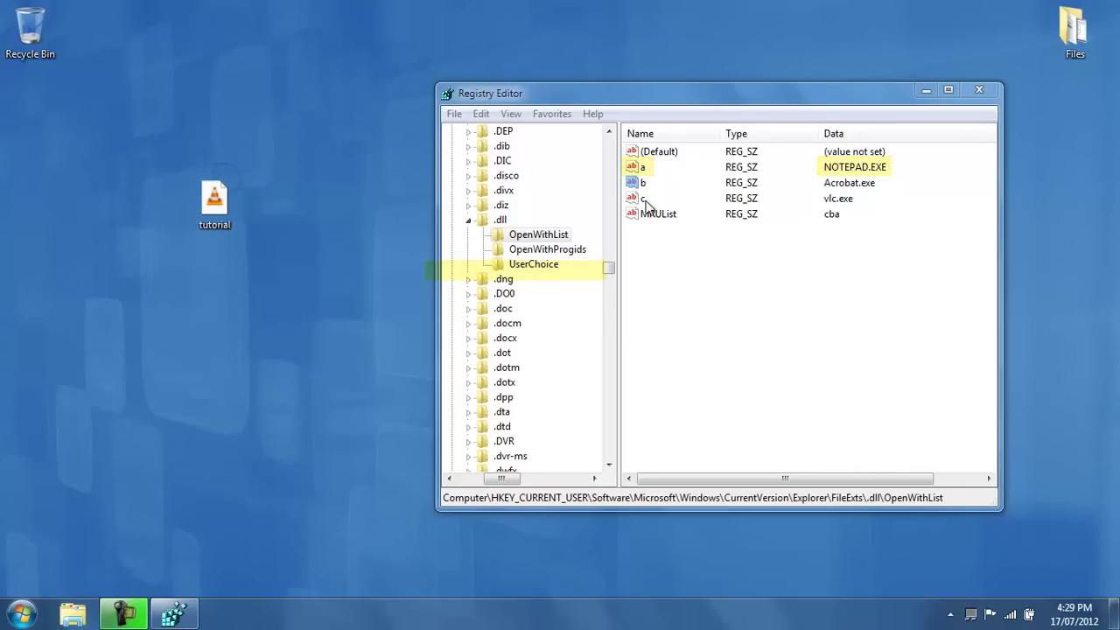
- Delete the a, b, c and MRUList values from the OpenWithList key
click(718, 275)
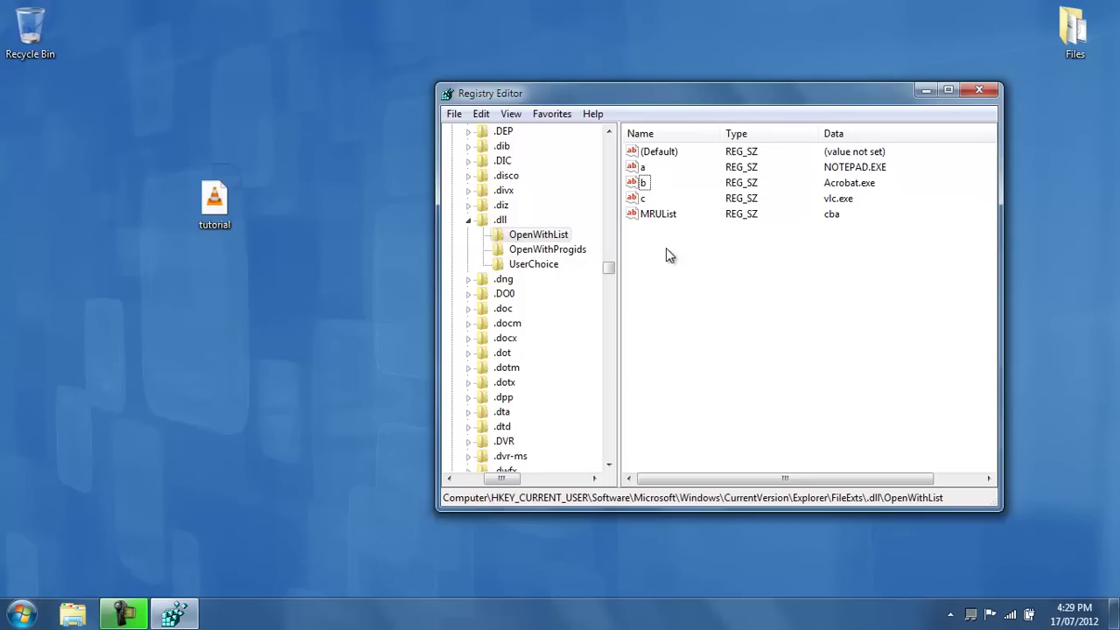
drag(665, 248, 641, 172)
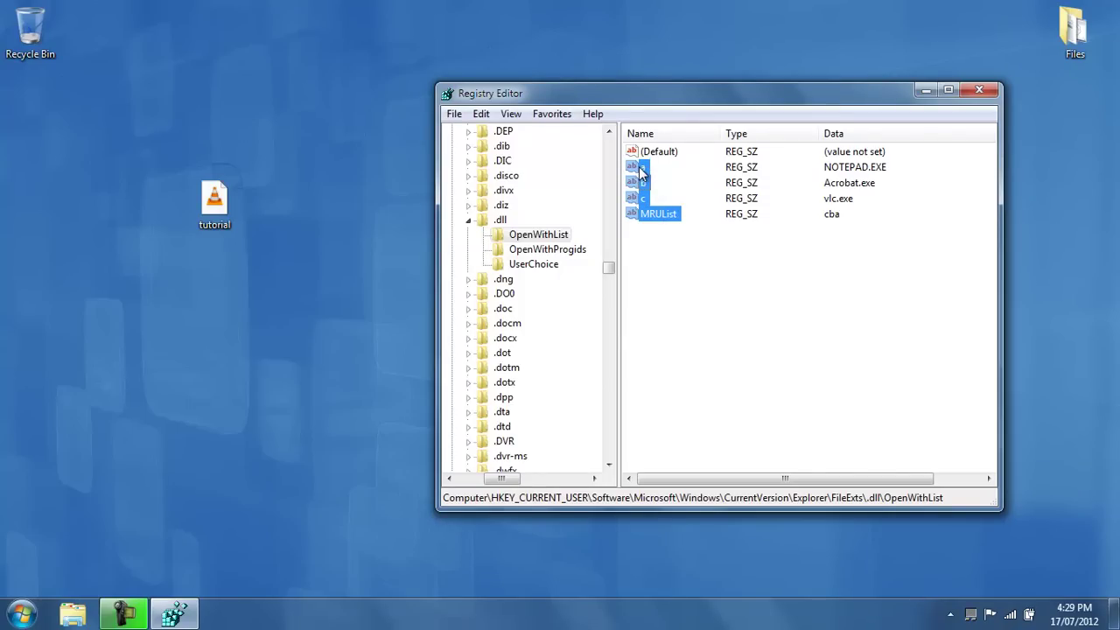
key(Delete)
key(Return)
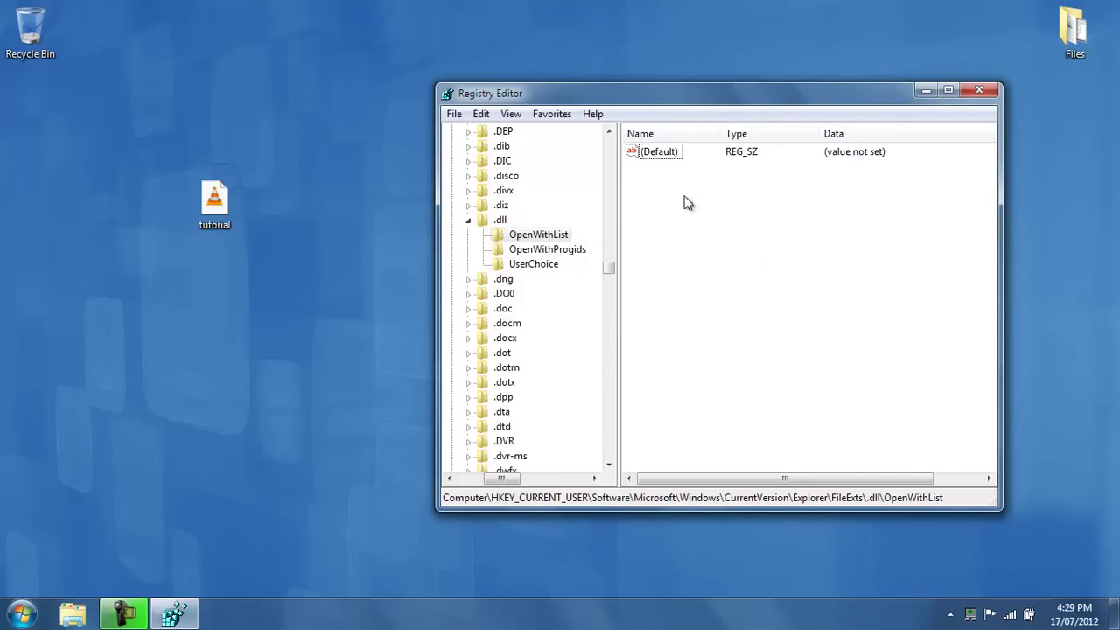
key(Down)
- Delete the UserChoice key under .dll
click(531, 268)
key(Delete)
key(Return)
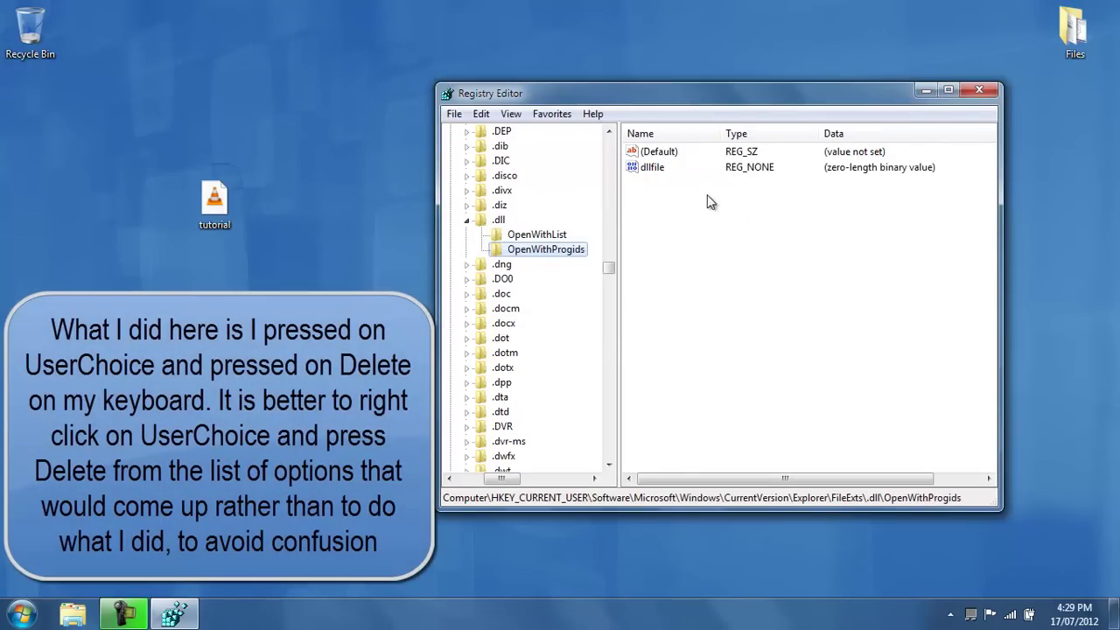
double_click(216, 203)
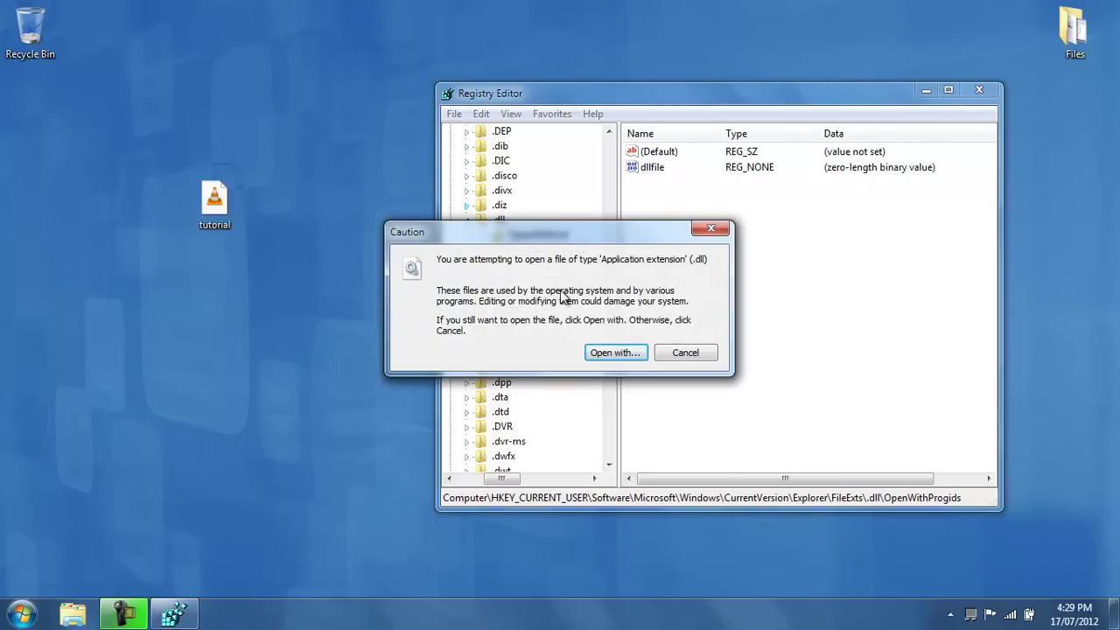
click(700, 353)
right_click(225, 199)
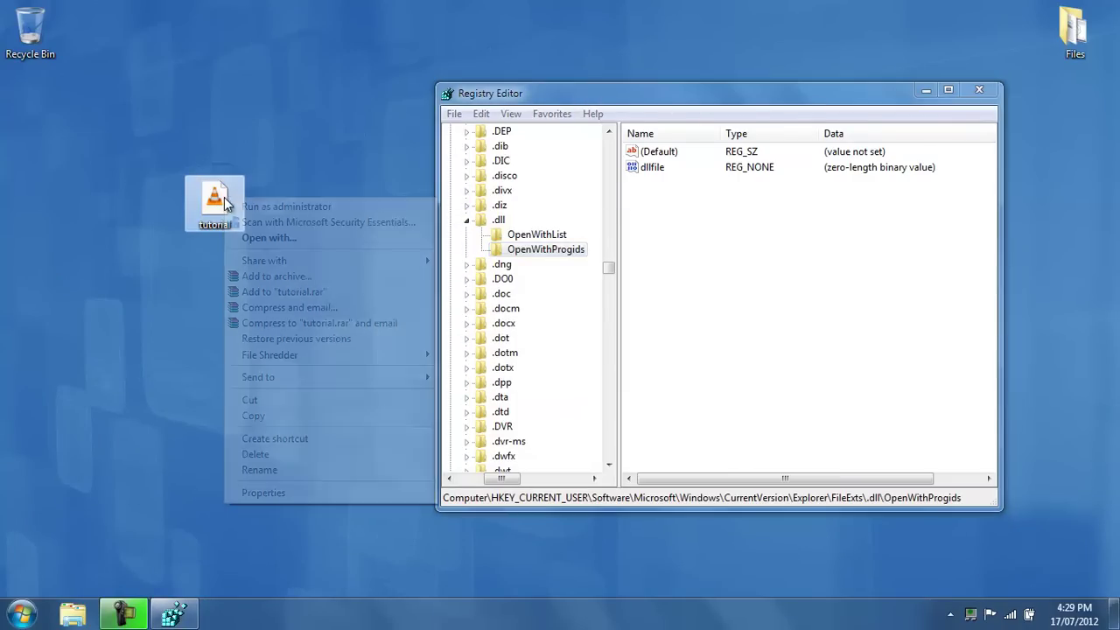
click(263, 237)
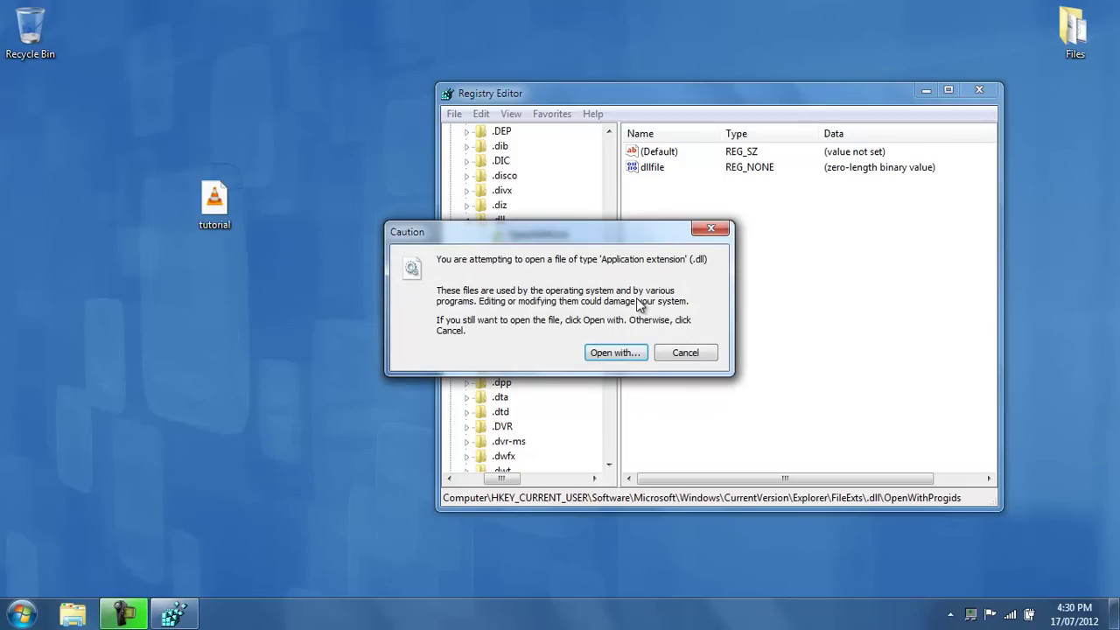
click(687, 354)
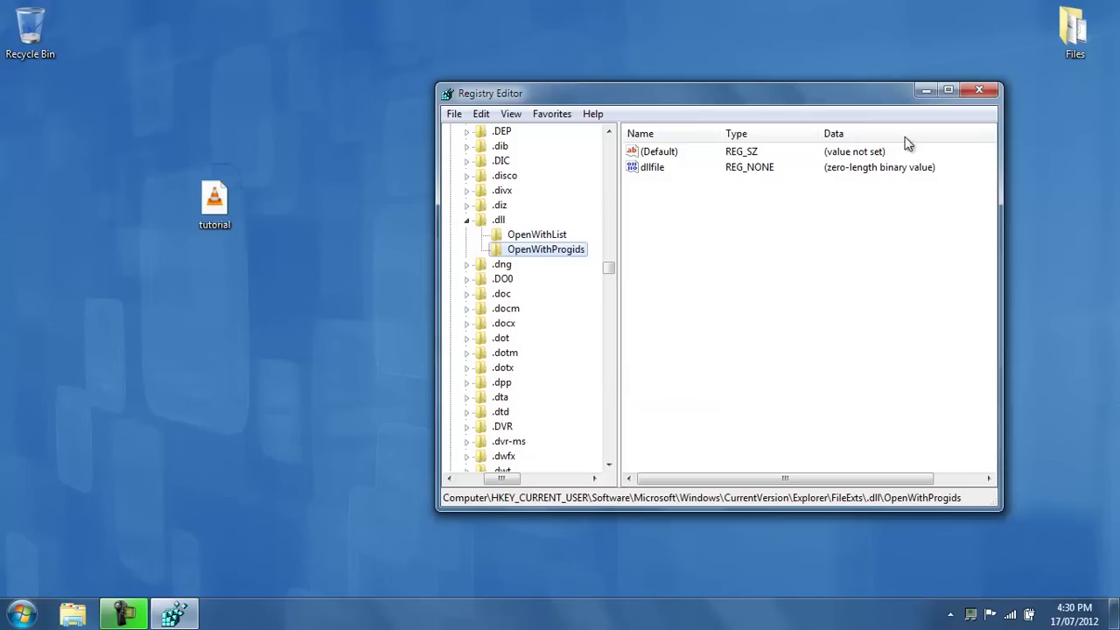
- Close Registry Editor, drag tutorial.dll to the middle of the desktop, and clear its selection
click(981, 89)
drag(236, 217, 597, 273)
click(520, 372)
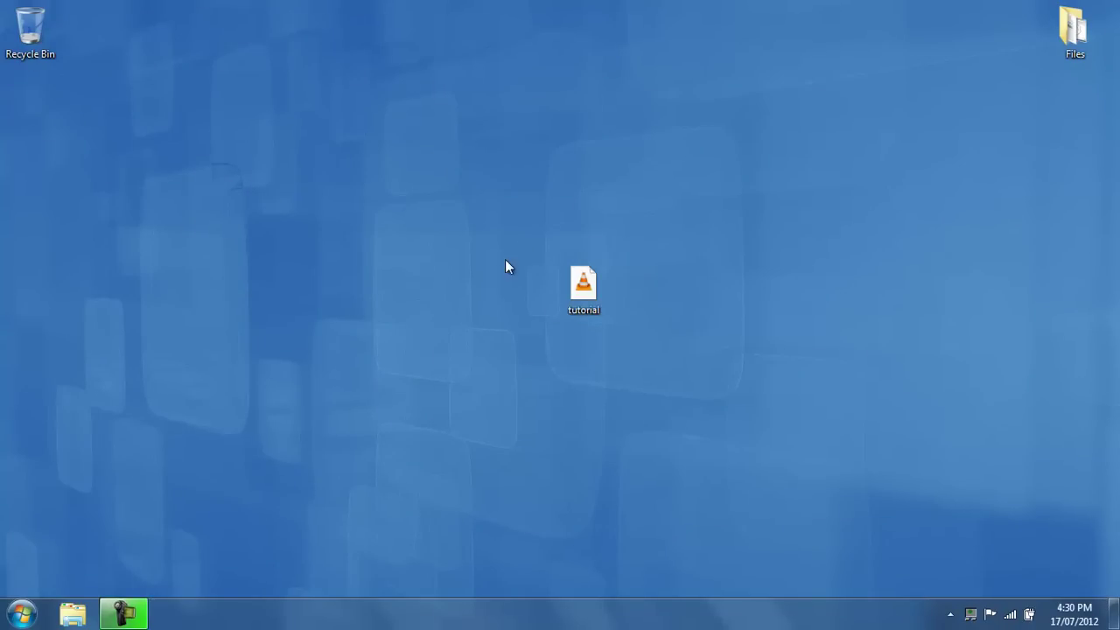
drag(498, 240, 717, 353)
click(702, 383)
- End the explorer.exe process from Task Manager's Processes list
key(ctrl+shift+Escape)
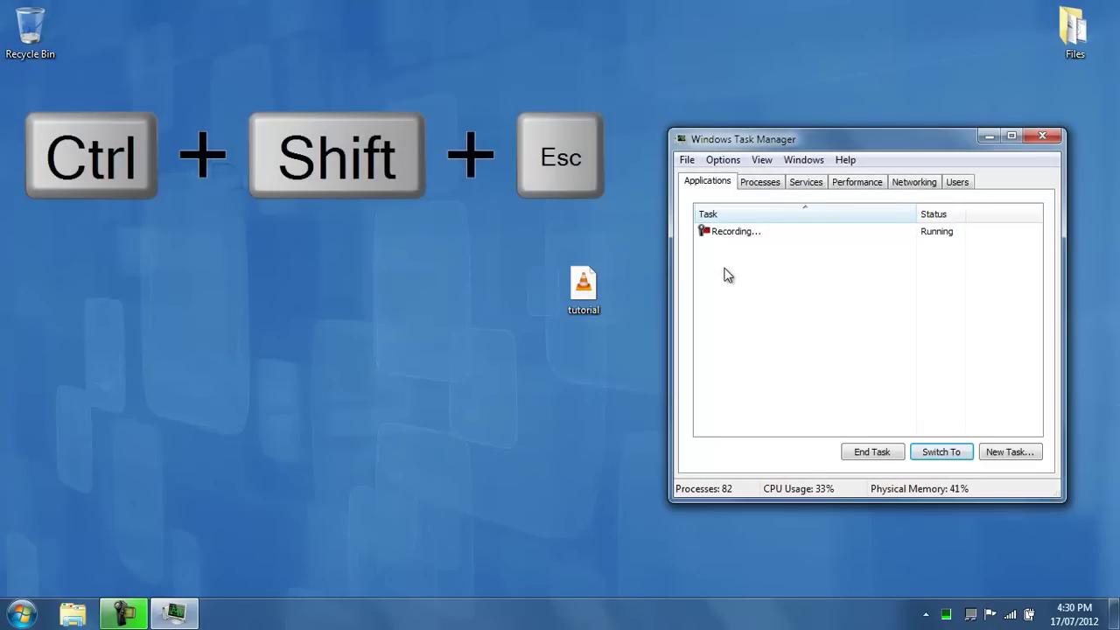
click(758, 182)
click(734, 386)
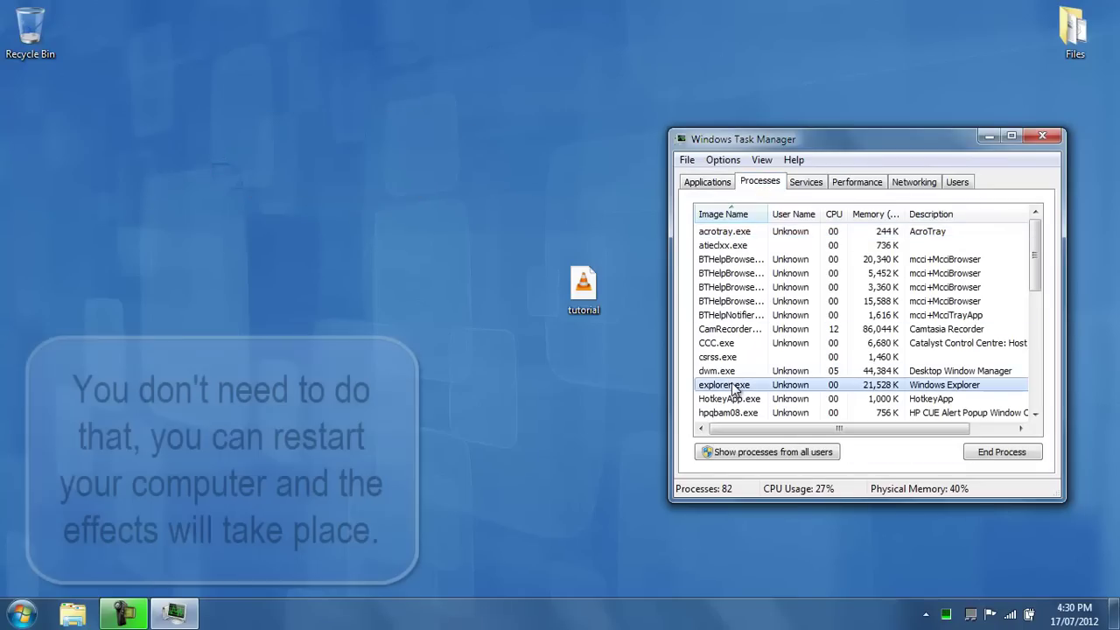
click(1004, 453)
click(576, 334)
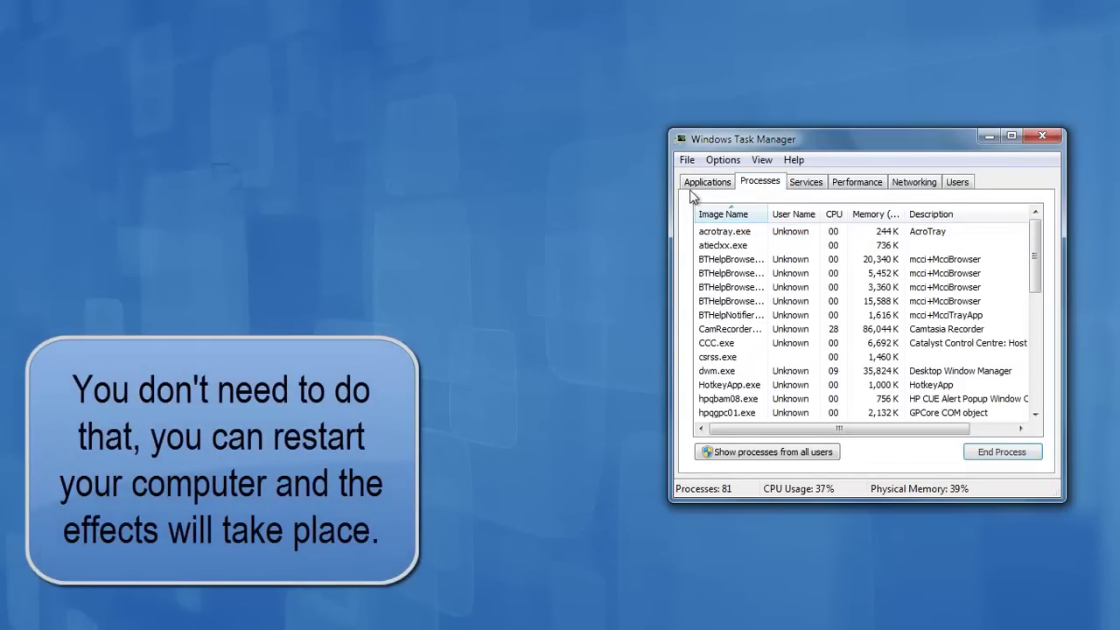
- Relaunch Explorer as a new task with C:\Windows\explorer.exe, then select tutorial.dll on the desktop
click(688, 159)
click(713, 176)
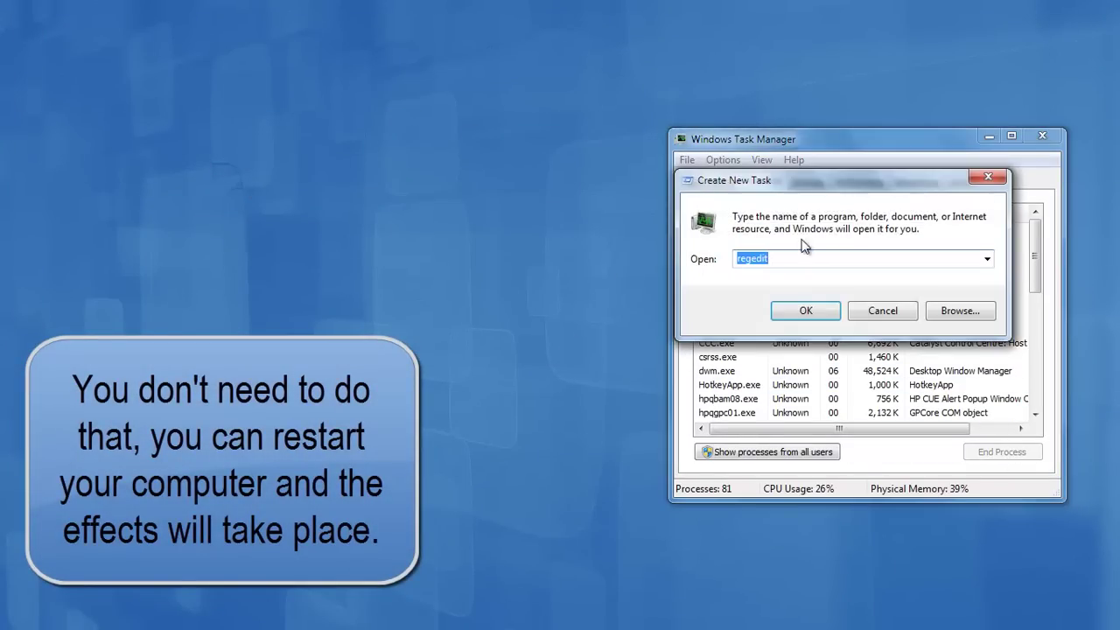
text(C:\)
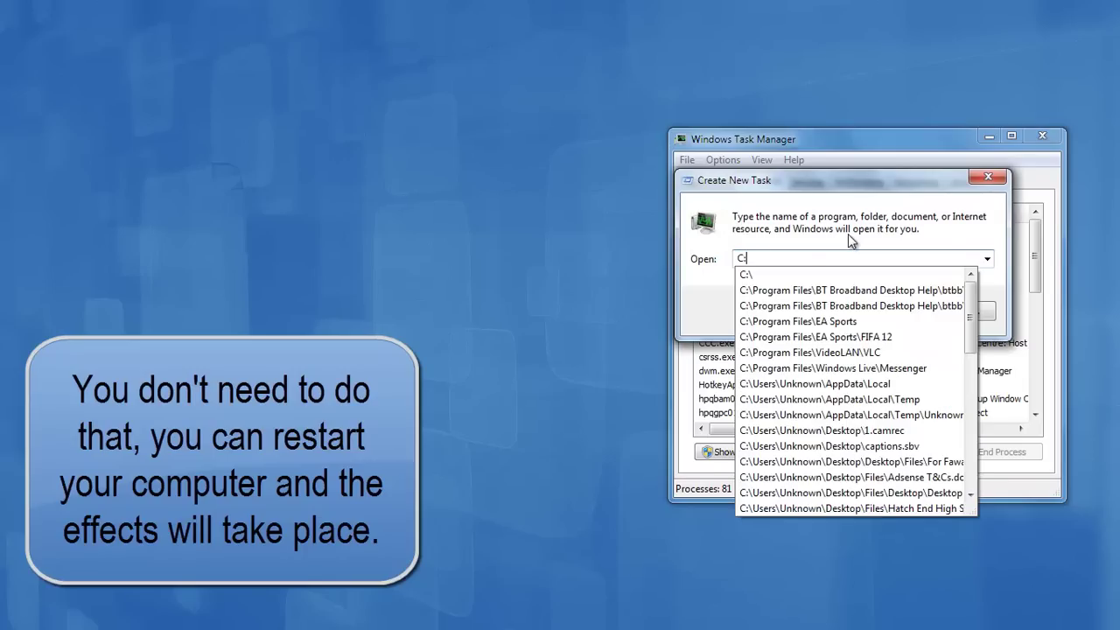
text(Windows\e)
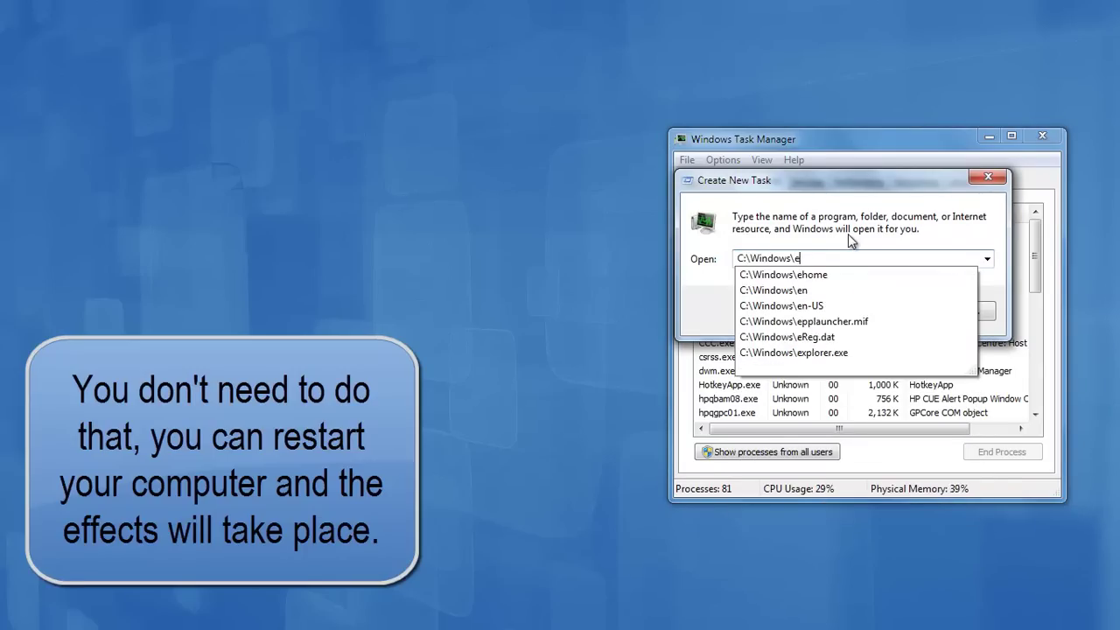
text(xplorer.exe)
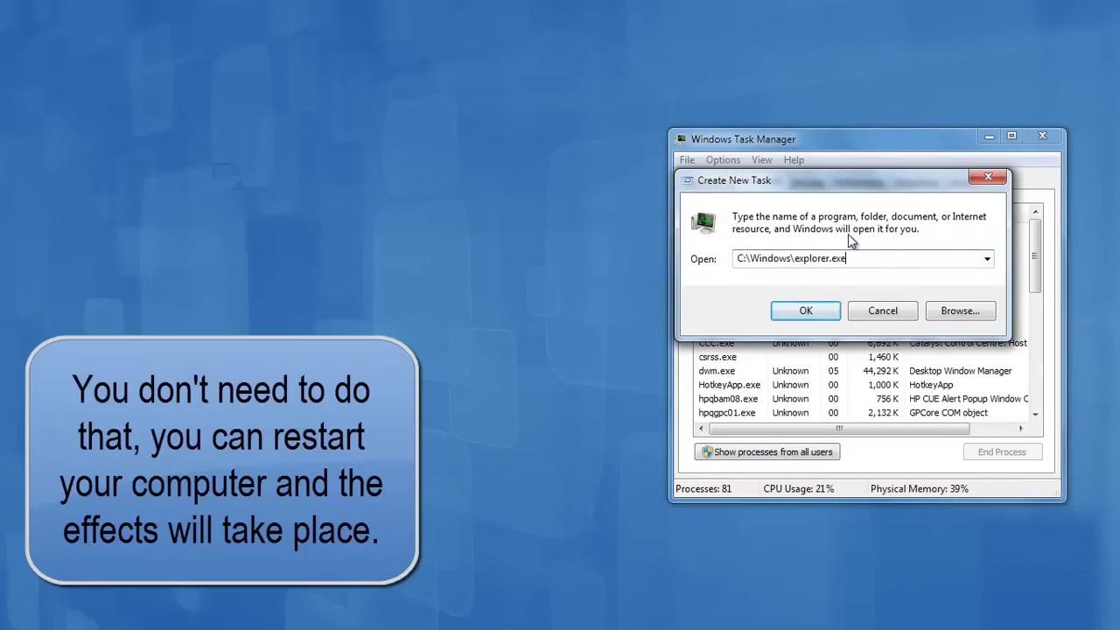
key(Return)
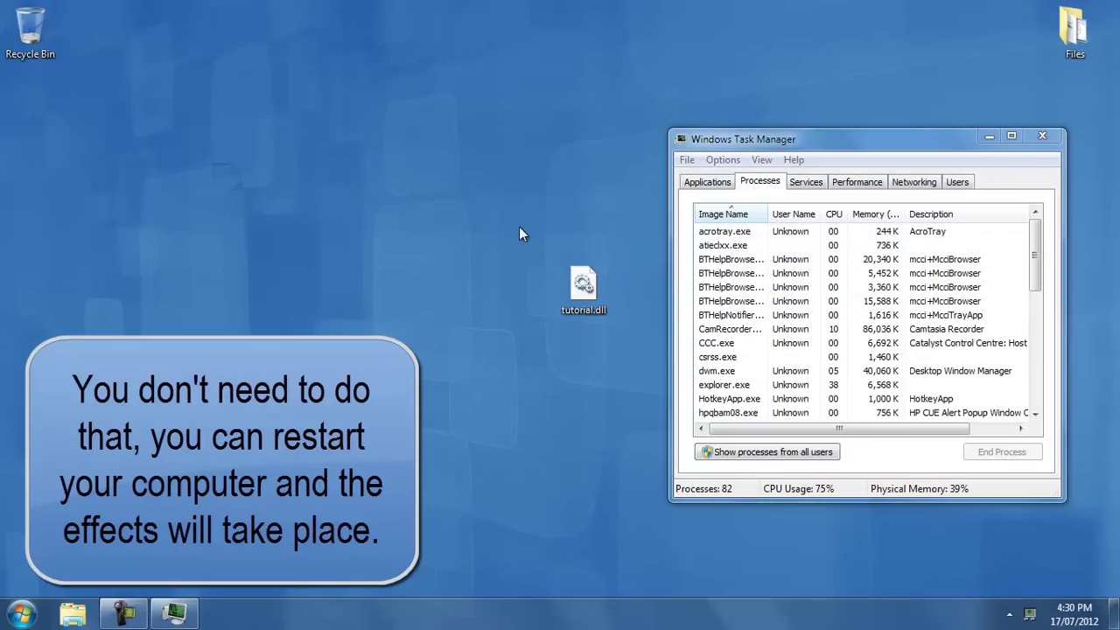
drag(517, 226, 655, 360)
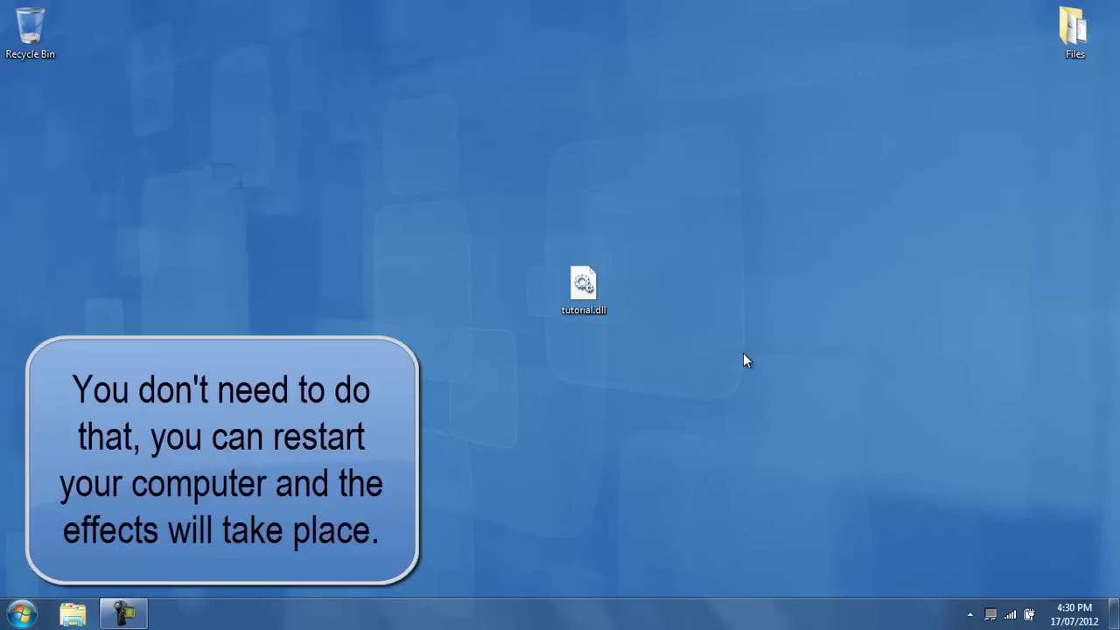